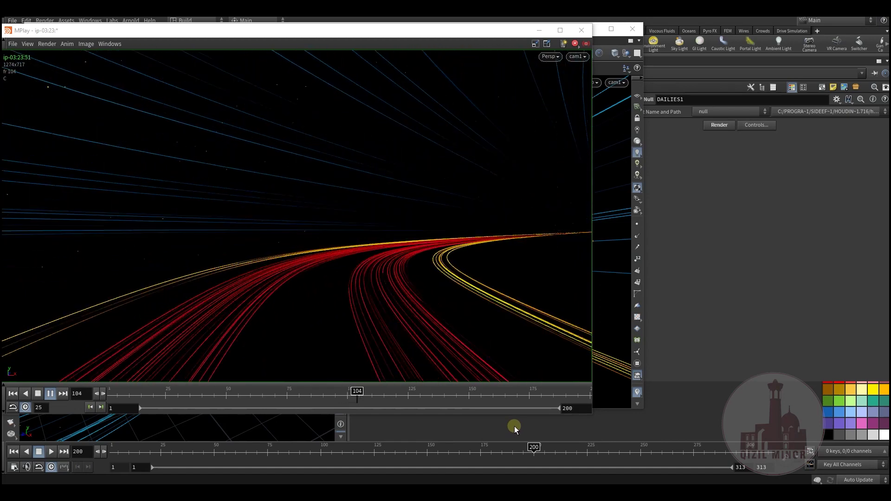
Bring the floating scene view in front of the render preview, shrink it, and return the network to the object level
left_click(515, 425)
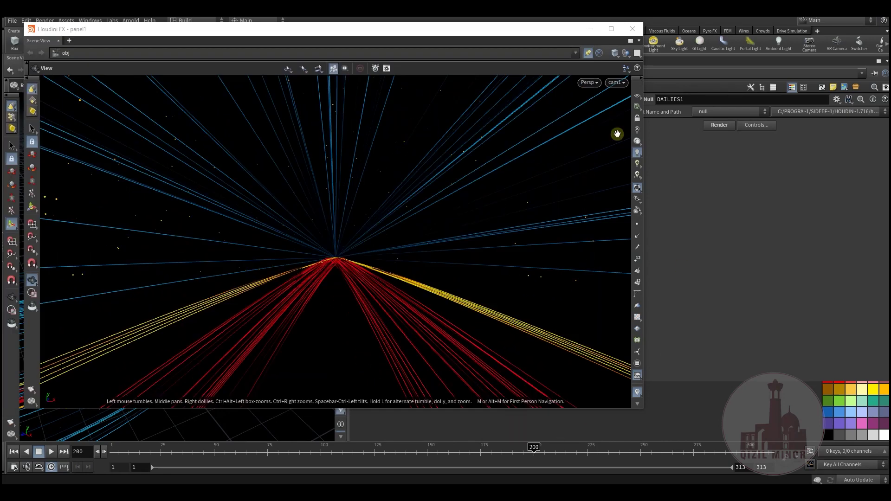
left_click_drag(643, 410, 355, 240)
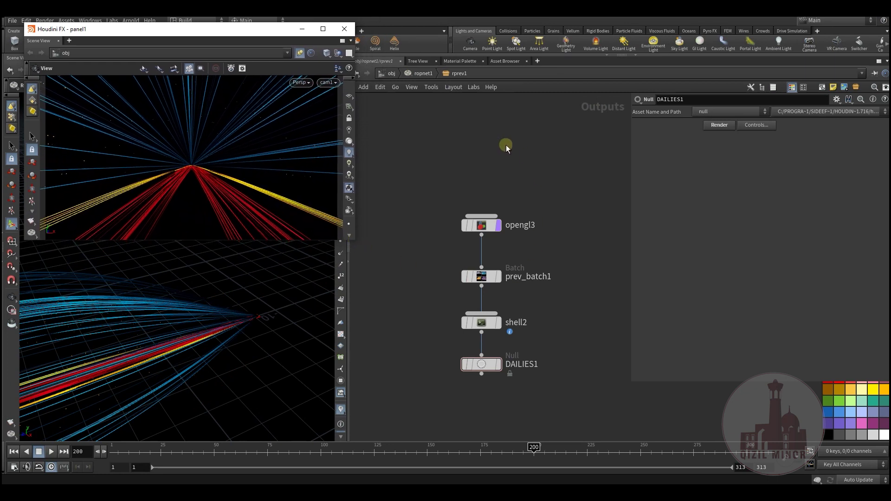
left_click(421, 73)
left_click(392, 74)
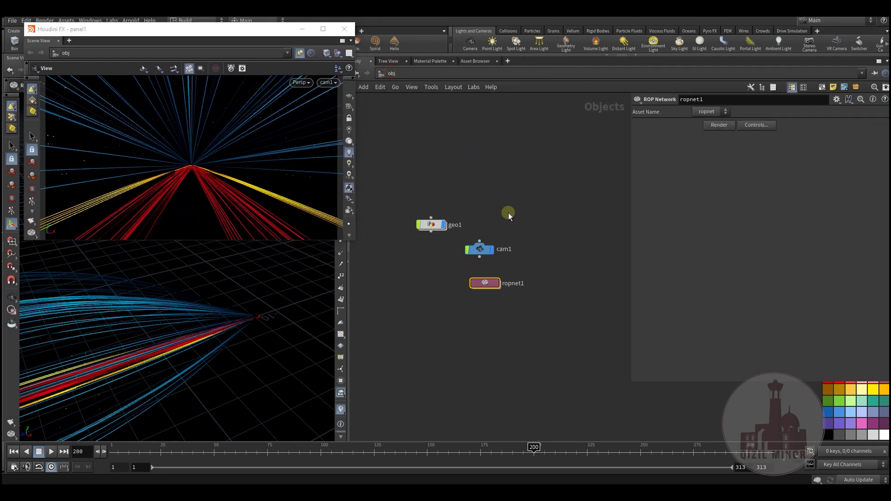
Rearrange the object nodes and rename the geo1 node as TunnelFX
left_click_drag(451, 242, 416, 267)
middle_click_drag(463, 225, 544, 223)
left_click_drag(497, 268, 474, 274)
double_click(492, 270)
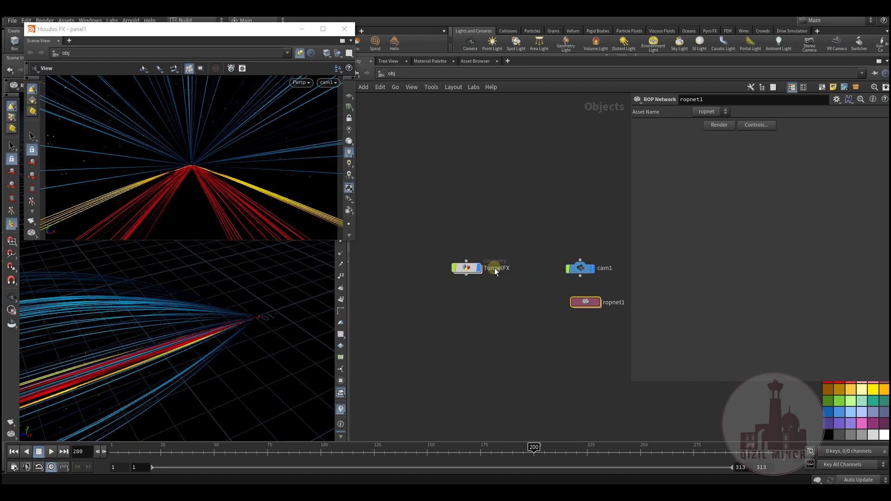
left_click(472, 299)
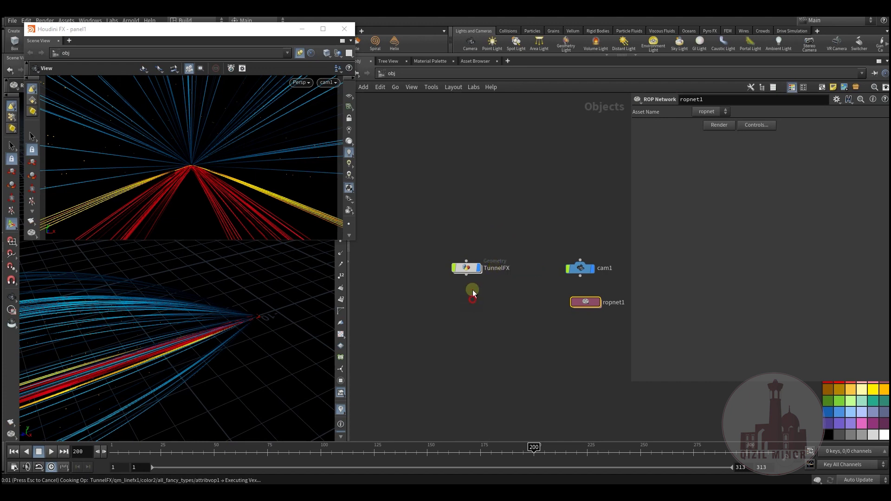
Open the TunnelFX geometry network and scrub the timeline to frame 71
left_click(463, 267)
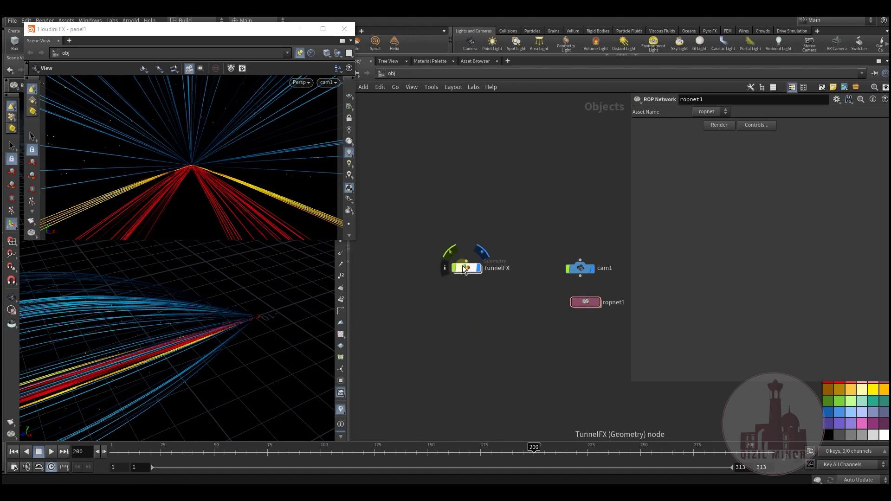
double_click(464, 269)
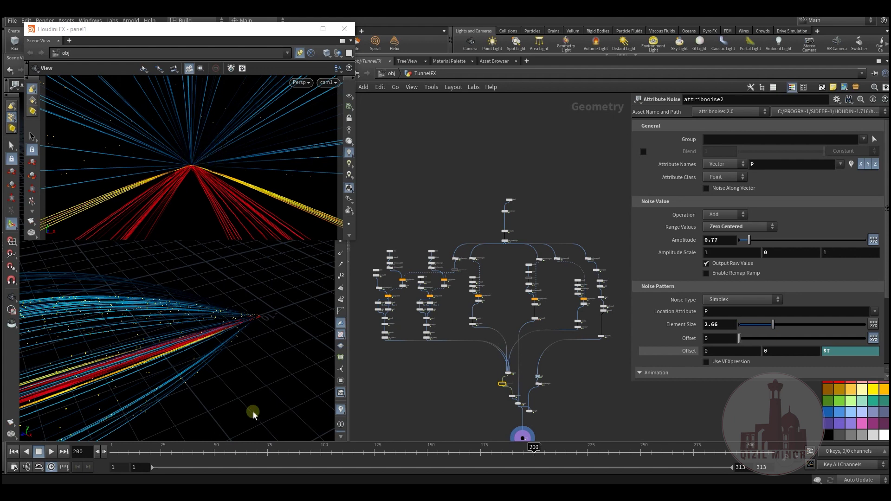
left_click_drag(140, 453, 259, 456)
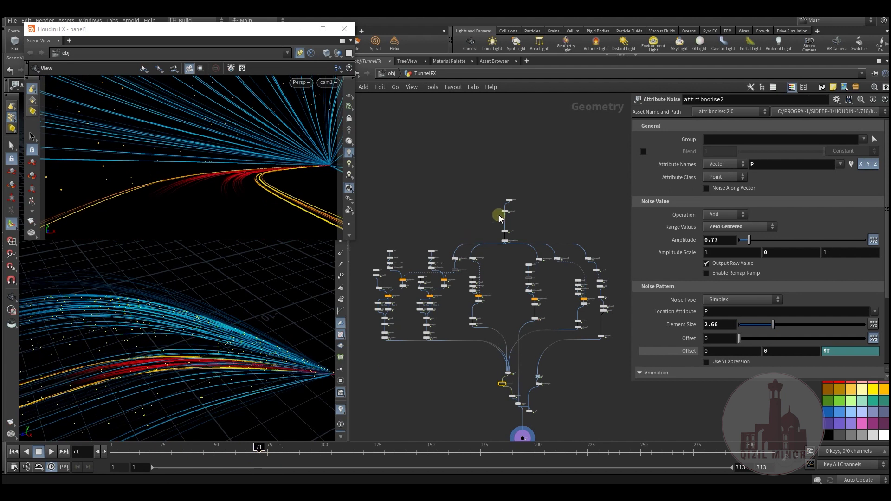
Display the line1 node at the start of the network and inspect its parameters and the line in the scene
middle_click_drag(543, 207, 522, 260)
scroll(504, 258, "up", 5)
scroll(466, 253, "up", 3)
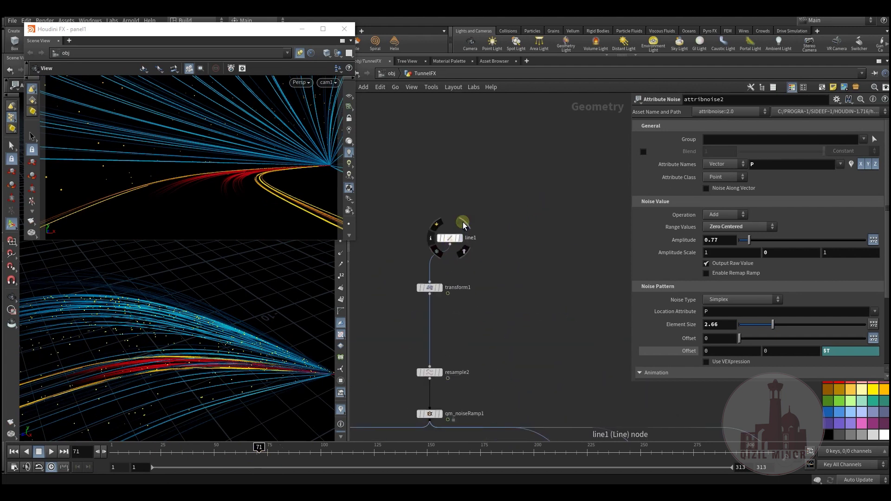
left_click(452, 232)
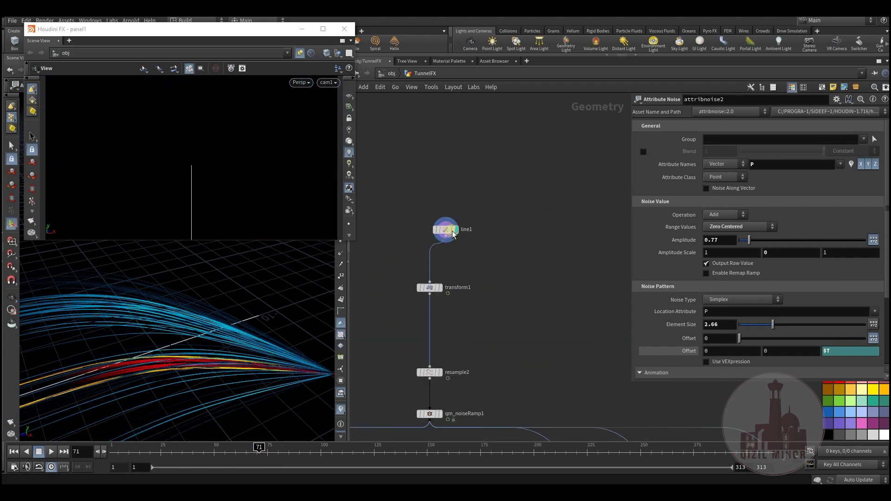
left_click(445, 231)
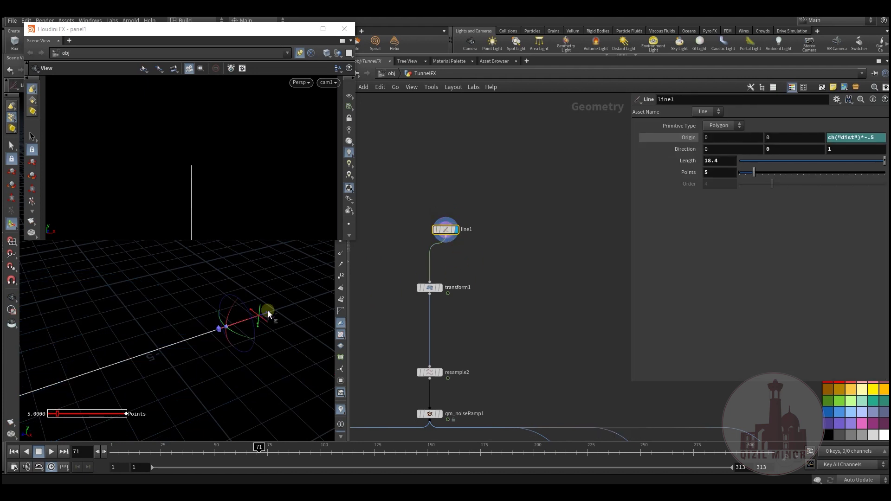
key("Escape")
left_click_drag(268, 314, 210, 331)
Display the transform1 result and check the Points setting of line1
middle_click_drag(486, 277, 485, 246)
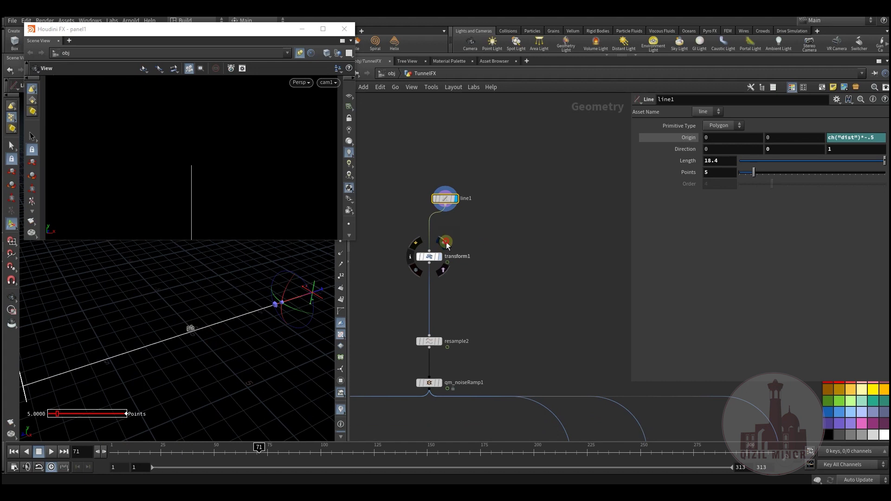
left_click(446, 243)
middle_click_drag(493, 281, 476, 252)
left_click_drag(255, 331, 155, 308, "alt")
key("Return")
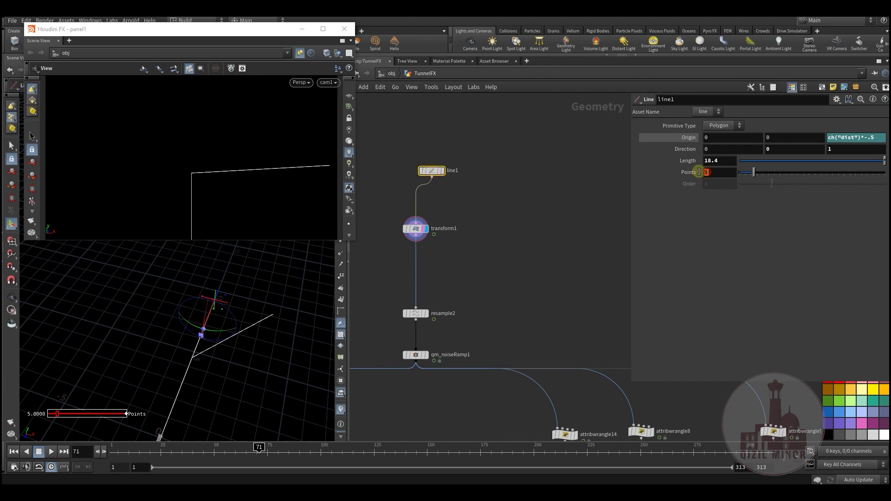
Inspect transform1's point group and animated X translation, scrubbing the timeline to frame 24
left_click(419, 234)
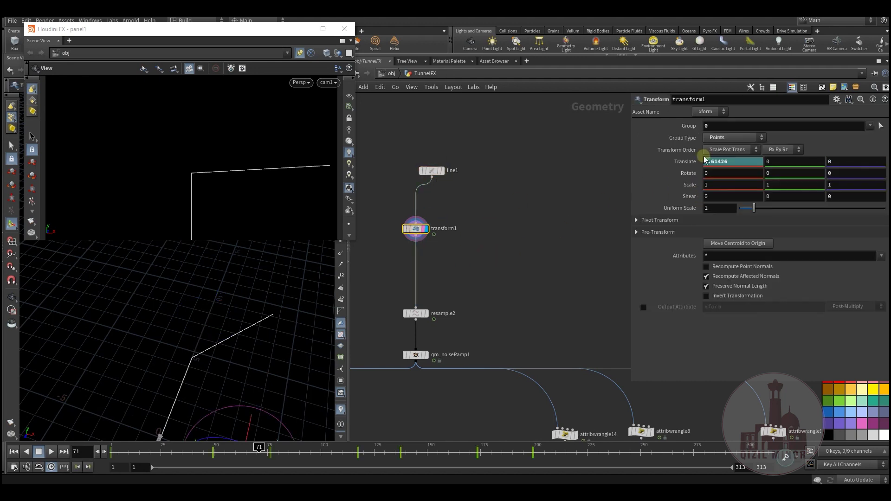
left_click(711, 127)
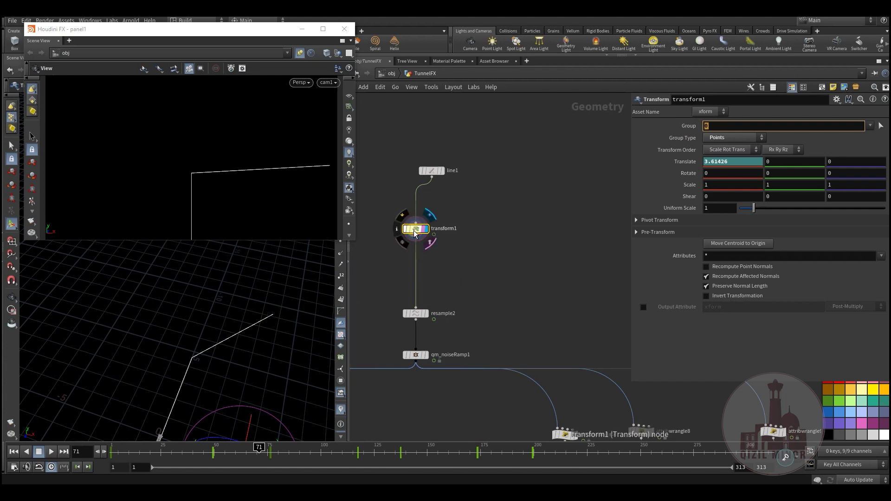
mouse_move(164, 452)
left_mouse_down()
mouse_move(135, 452)
mouse_move(634, 474)
mouse_move(123, 462)
mouse_move(431, 455)
mouse_move(610, 463)
mouse_move(141, 460)
mouse_move(170, 467)
left_mouse_up()
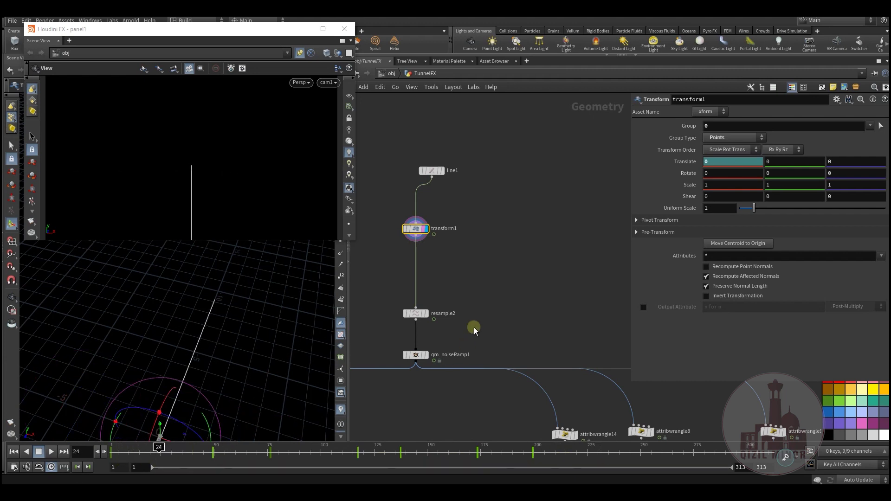
Inspect the resample2 settings and its curve at frame 99, and display the qm_noiseRamp1 node with its parameters
left_click(418, 317)
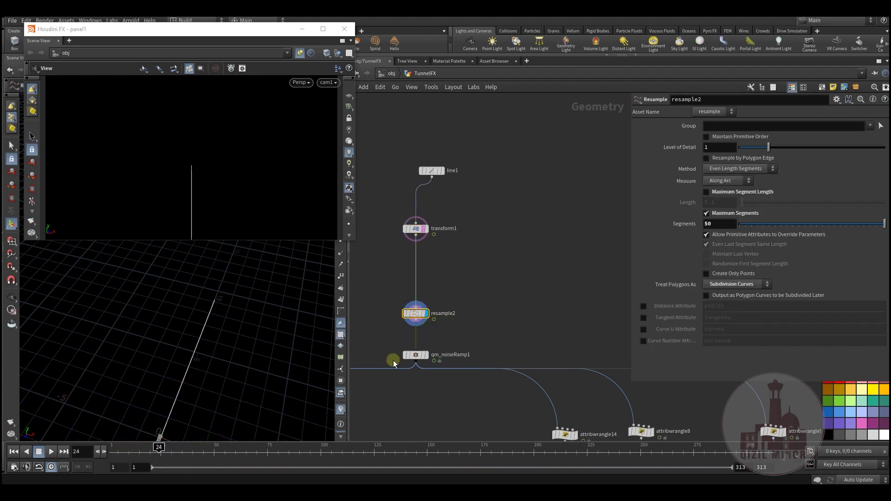
left_click(302, 452)
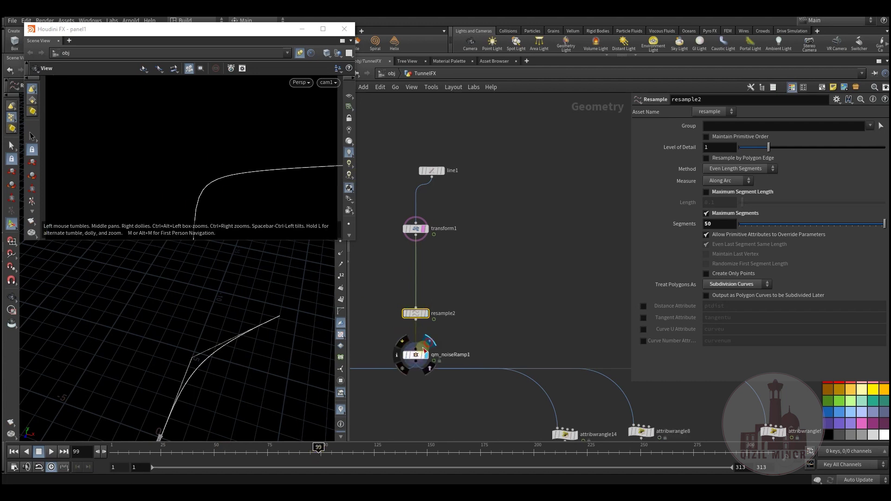
left_click(416, 355)
middle_click_drag(506, 280, 528, 261)
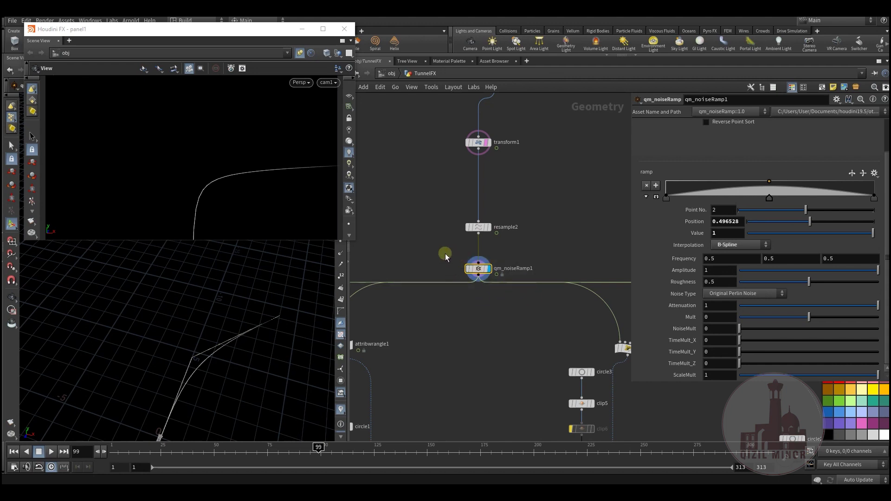
Examine the curve produced by qm_noiseRamp1 from several angles and the network branches it feeds
scroll(478, 320, "up", 3)
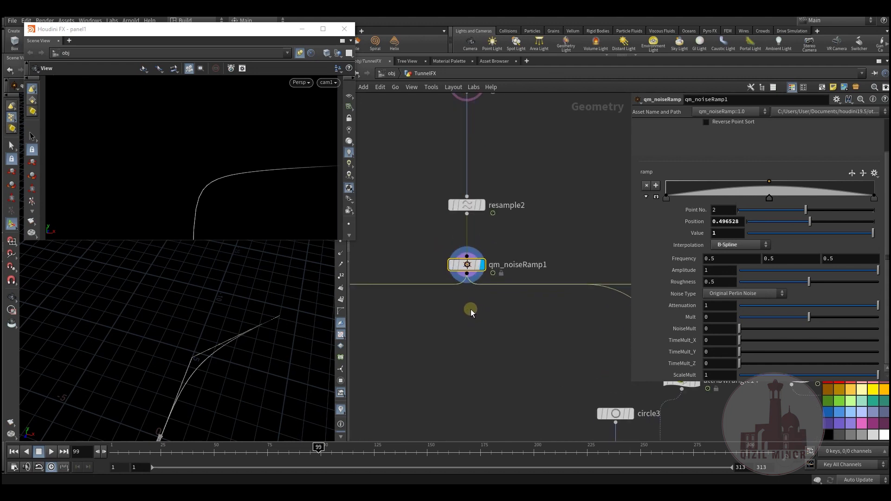
middle_click_drag(462, 319, 474, 325)
left_click(476, 272)
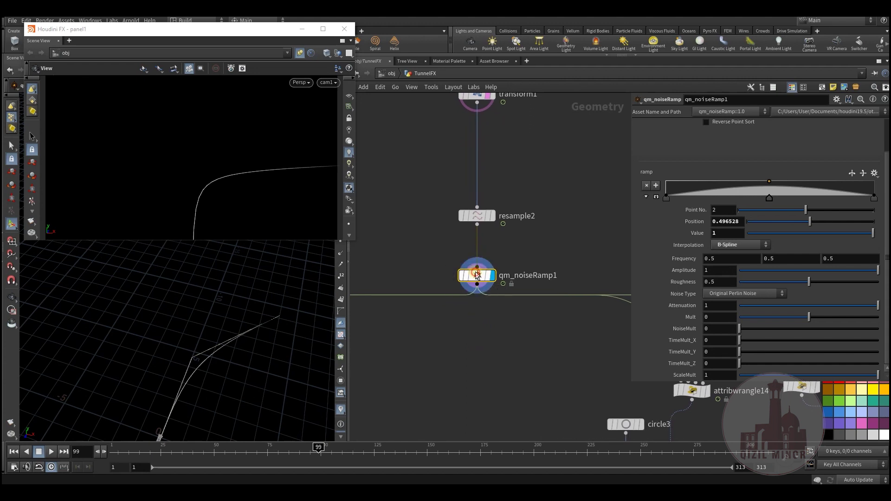
left_click_drag(209, 354, 188, 349)
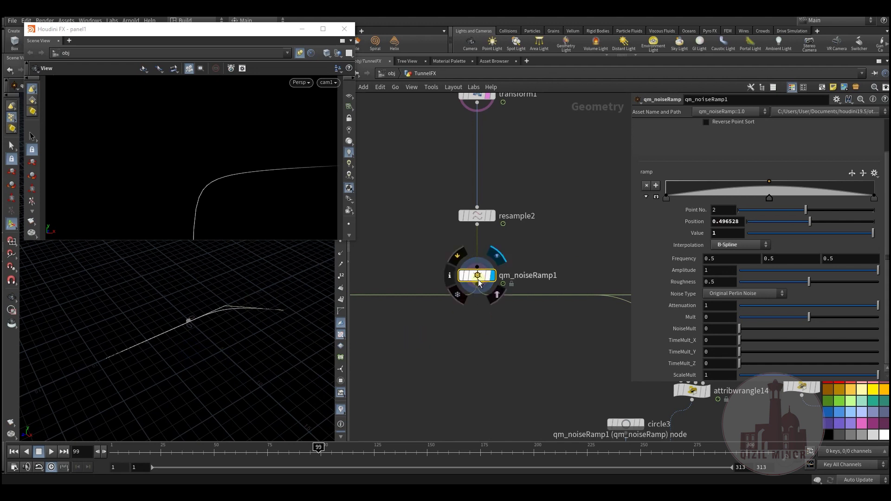
left_click_drag(206, 339, 267, 315, "alt")
middle_click_drag(447, 343, 559, 250)
scroll(513, 323, "down", 3)
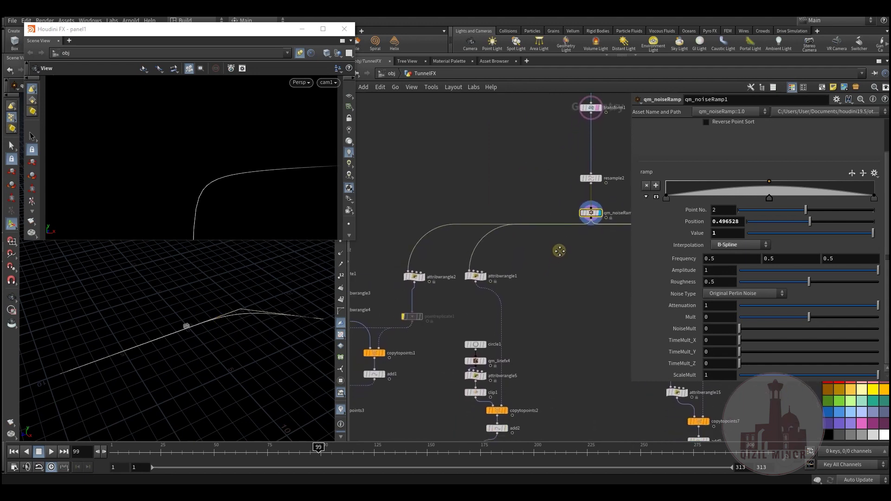
scroll(559, 247, "down", 3)
middle_click_drag(467, 332, 411, 347)
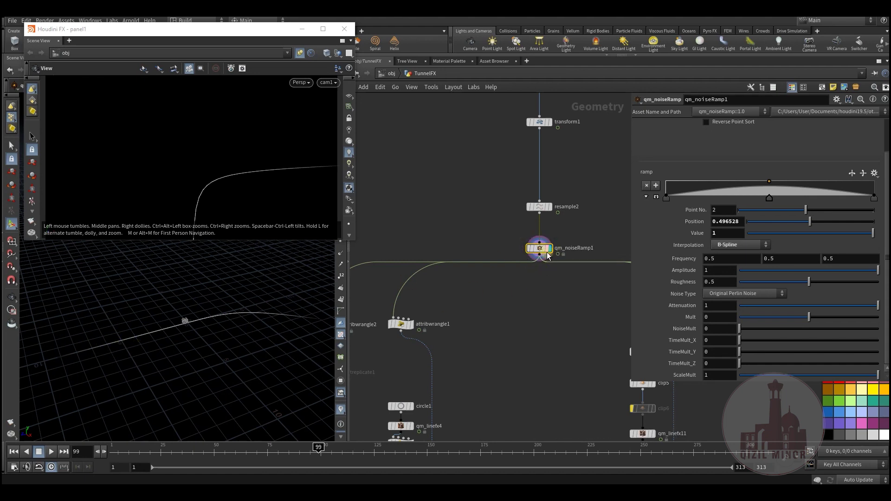
left_click(545, 300)
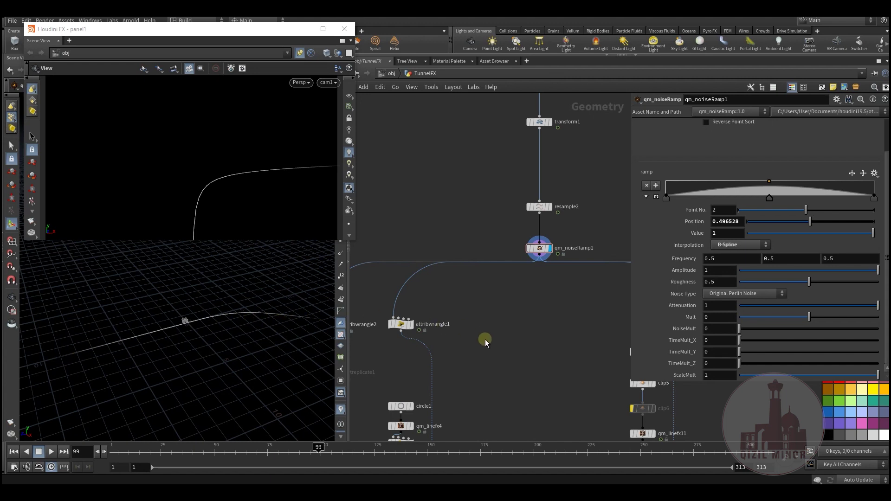
mouse_move(485, 341)
middle_mouse_down()
mouse_move(475, 313)
mouse_move(479, 330)
middle_mouse_up()
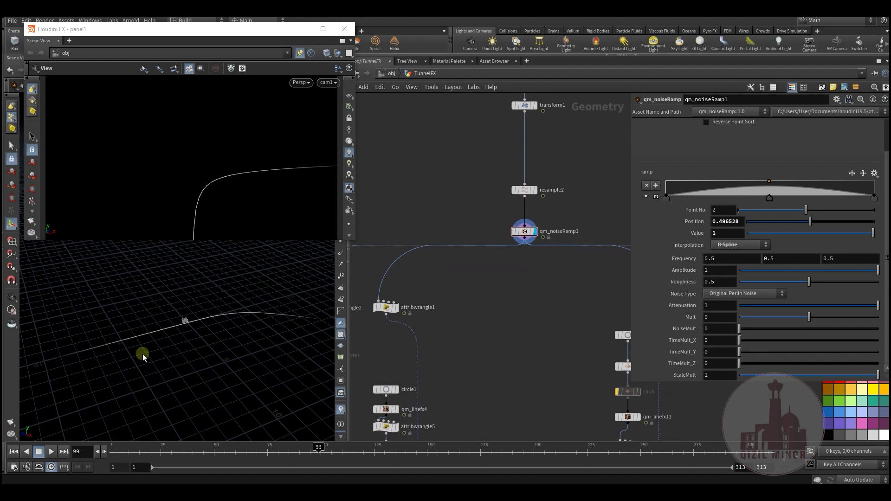
Review the pscale expression in attribwrangle1 and display copytopoints2 to examine the circle points copied along the curve
left_click(387, 309)
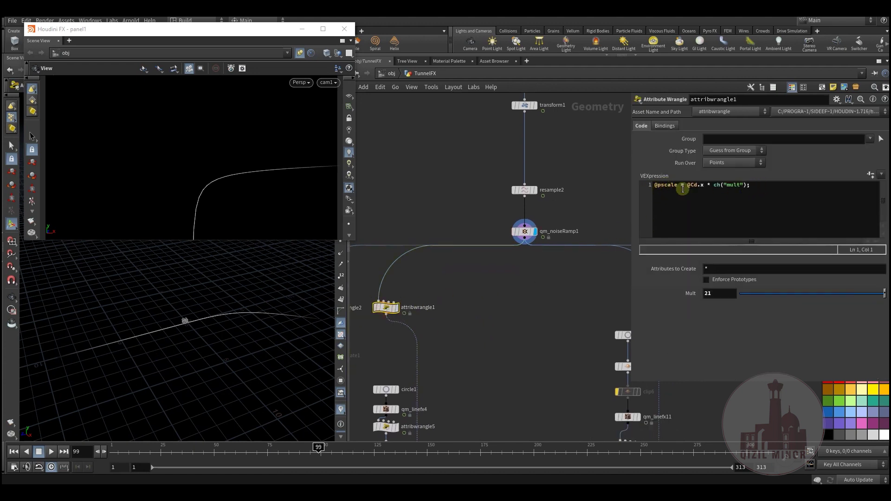
middle_click_drag(461, 338, 512, 250)
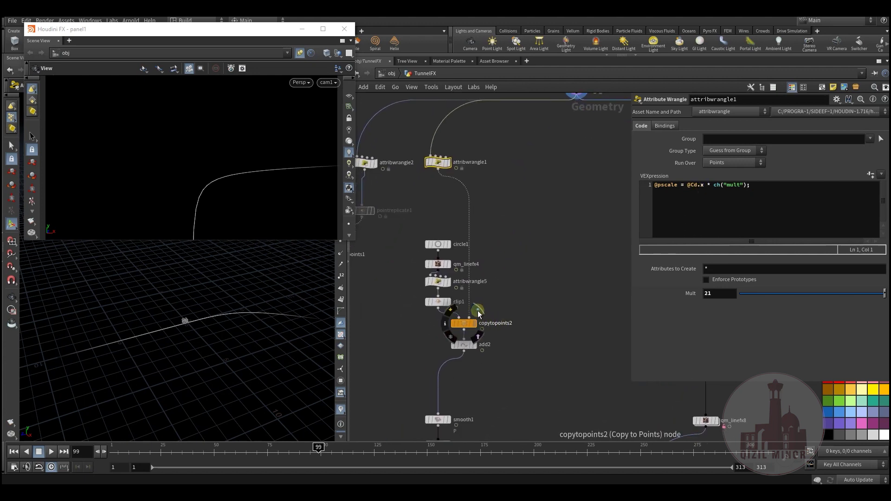
left_click(478, 312)
left_click(465, 323)
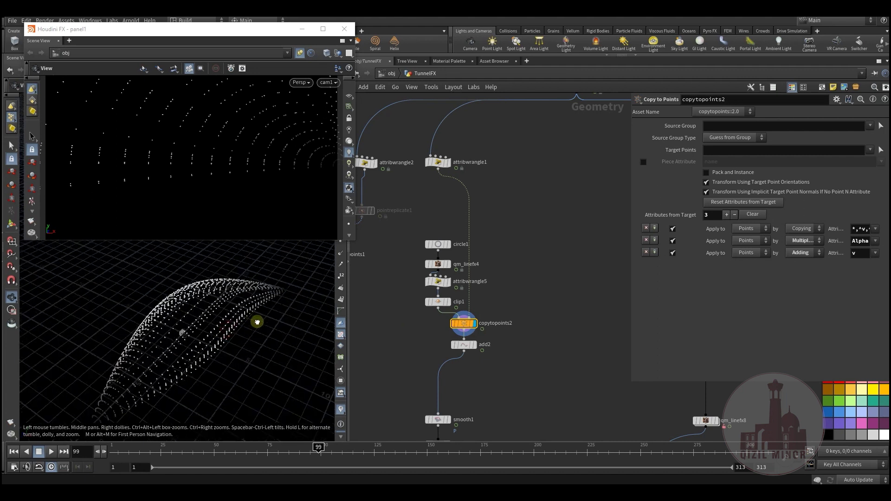
left_click_drag(258, 321, 239, 302)
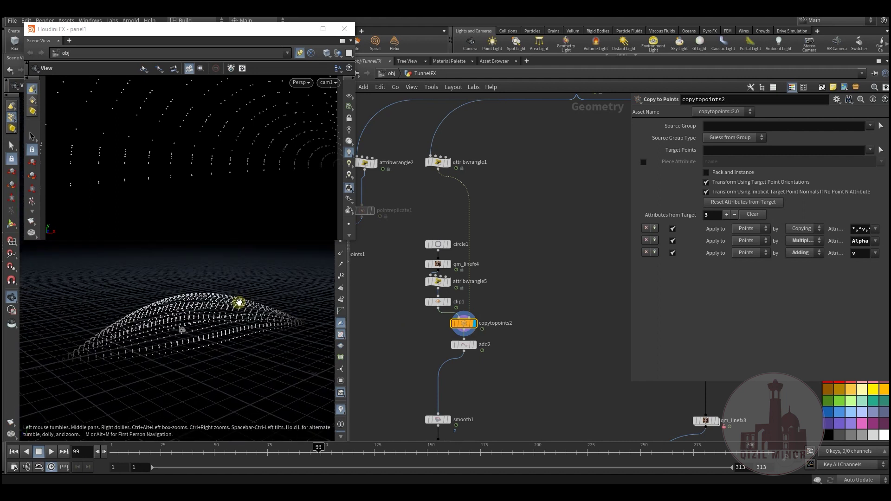
key("Escape")
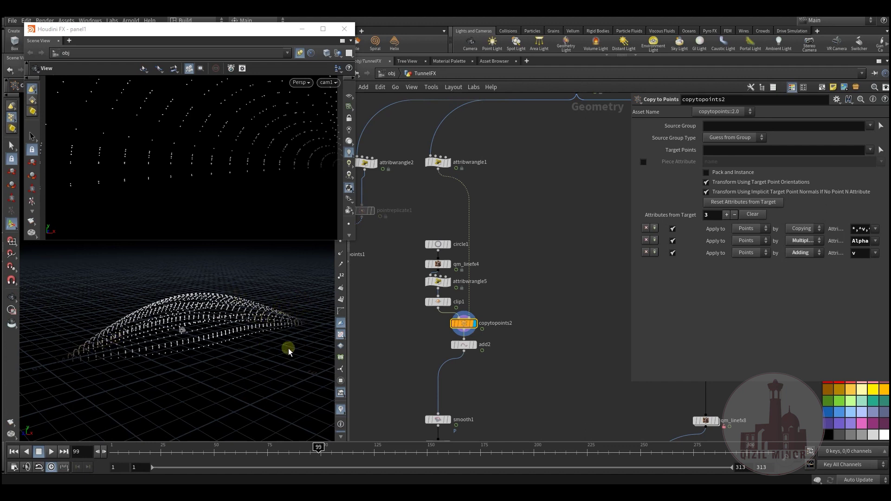
Bypass qm_linefx4, attribwrangle5 and clip1 to show the plain circles copied along the curve
mouse_move(477, 353)
scroll(455, 264, "up", 3)
left_click_drag(439, 310, 453, 278)
mouse_move(453, 279)
left_click(428, 264)
left_click(399, 277)
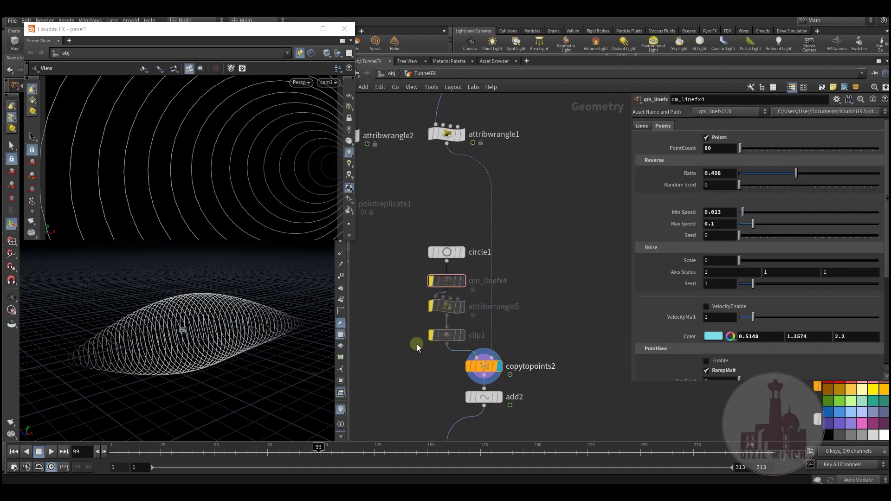
Re-enable clip1 and qm_linefx4, shifting the circle1 node slightly up above them
mouse_move(442, 333)
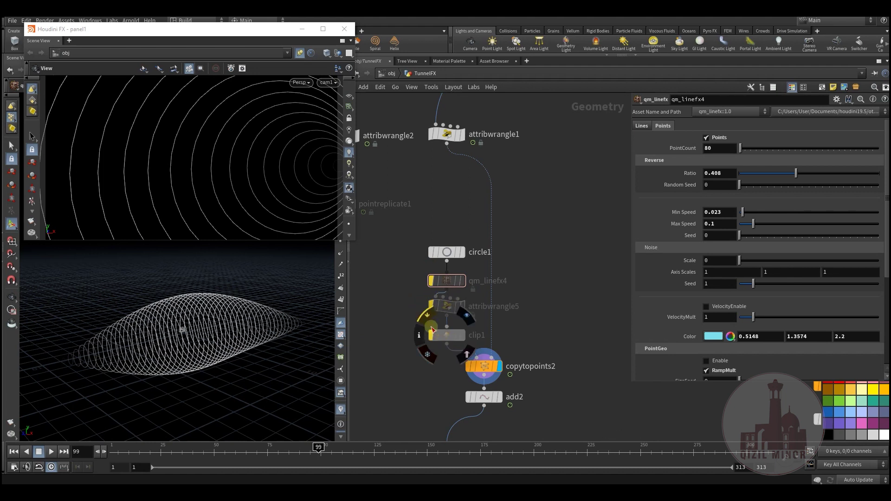
left_click(427, 320)
left_click_drag(176, 353, 158, 357, "alt")
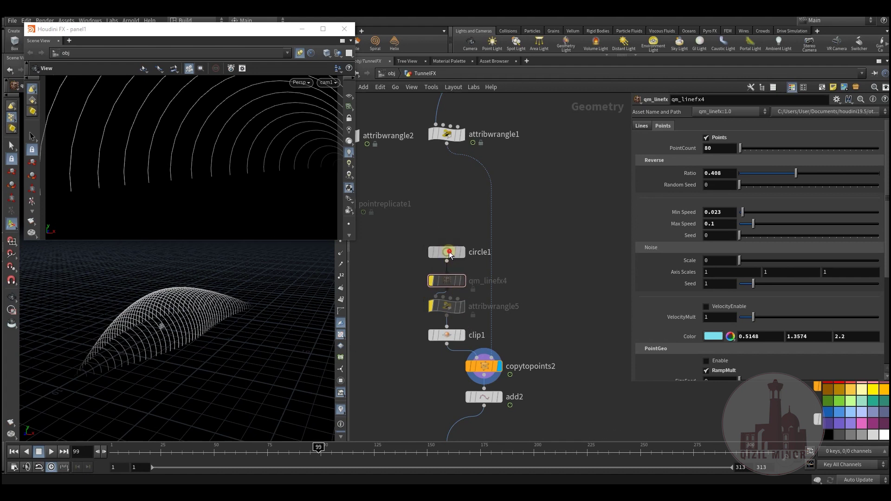
left_click_drag(449, 253, 446, 237)
left_click(432, 281)
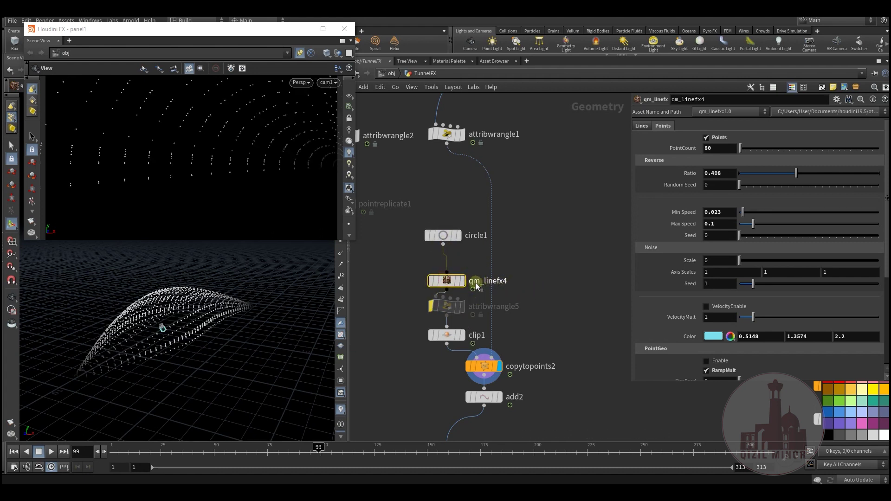
Align qm_linefx4 under circle1 and display circle1, qm_linefx4 and copytopoints2 in turn, scrubbing the animation to frame 53
left_click_drag(446, 280, 444, 274)
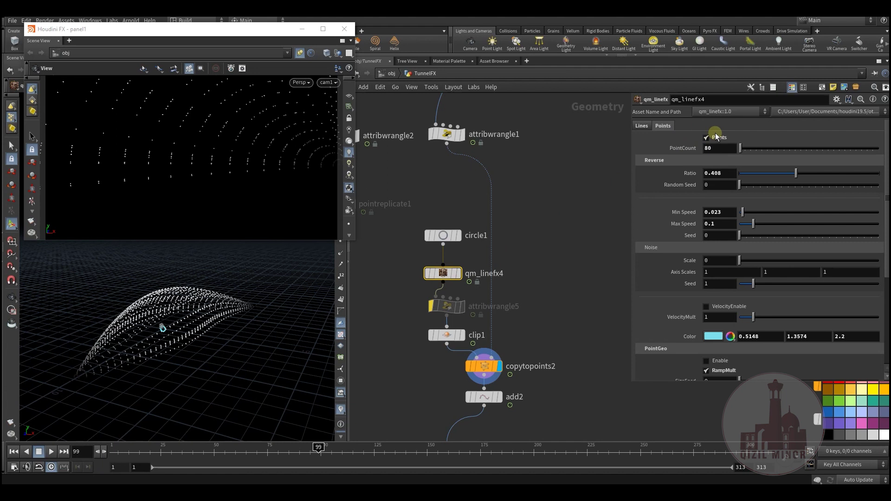
left_click(458, 235)
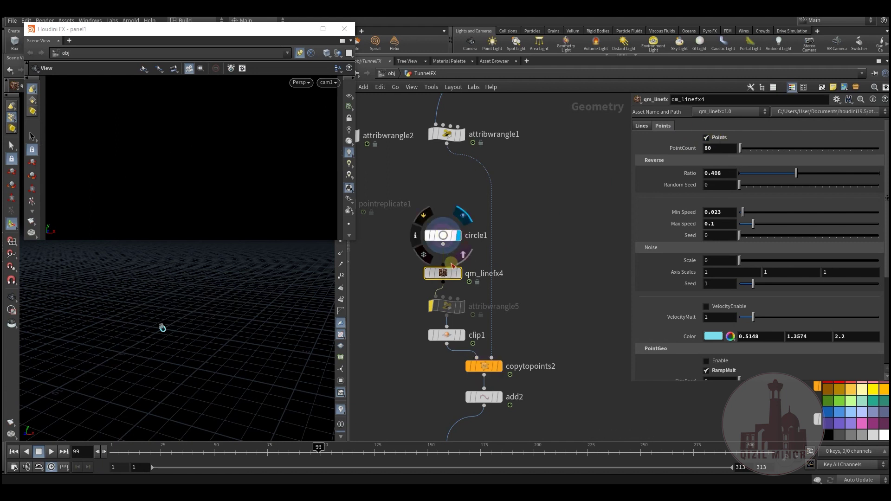
left_click(459, 276)
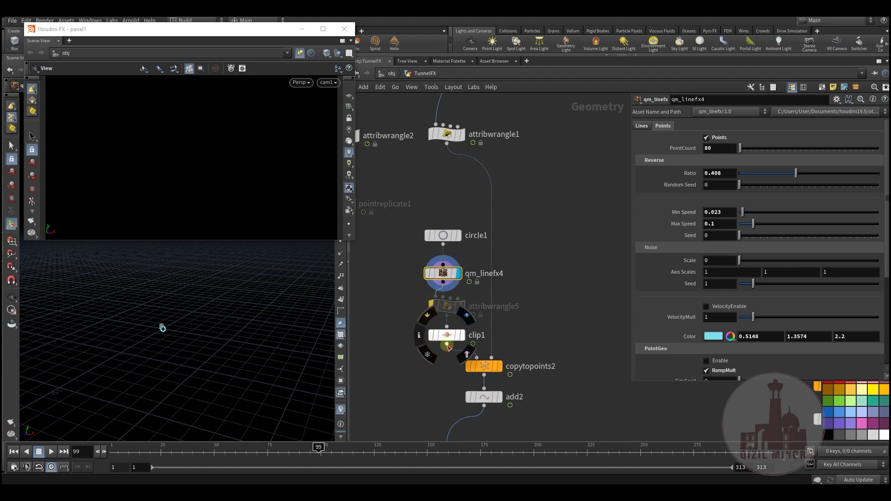
left_click(500, 373)
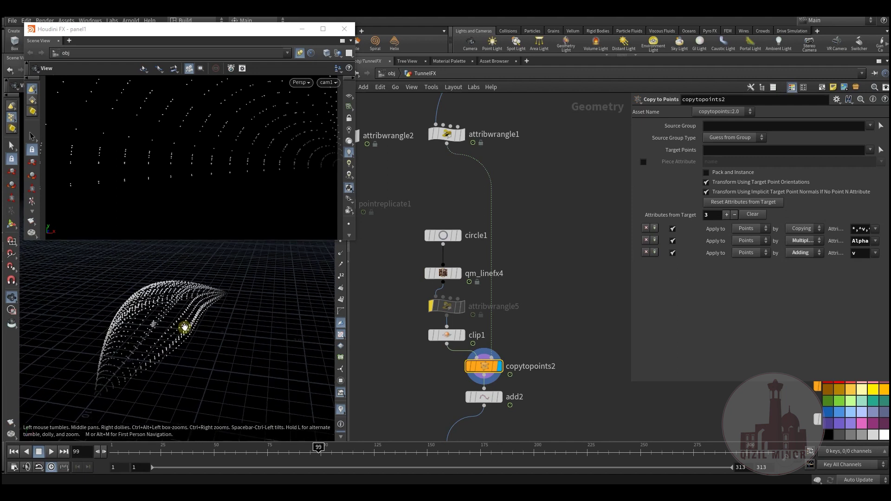
left_click(444, 274)
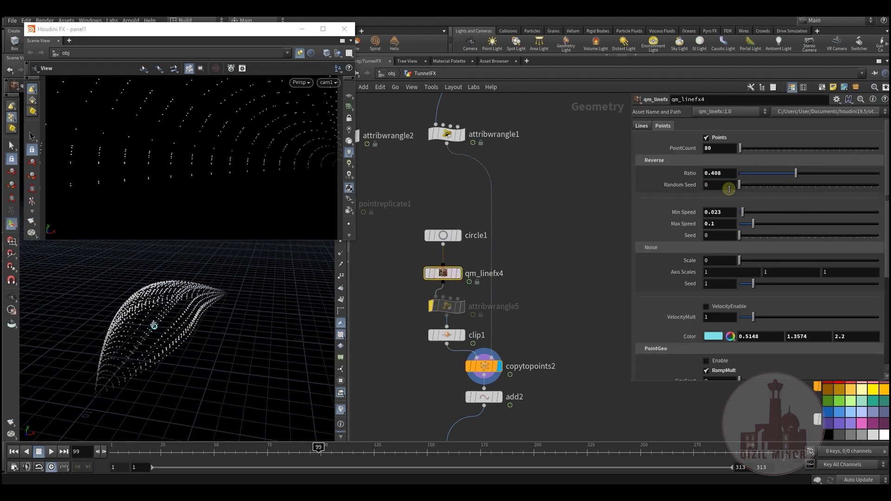
mouse_move(189, 445)
left_mouse_down()
mouse_move(153, 451)
mouse_move(281, 449)
mouse_move(187, 450)
mouse_move(222, 449)
left_mouse_up()
left_click(448, 310)
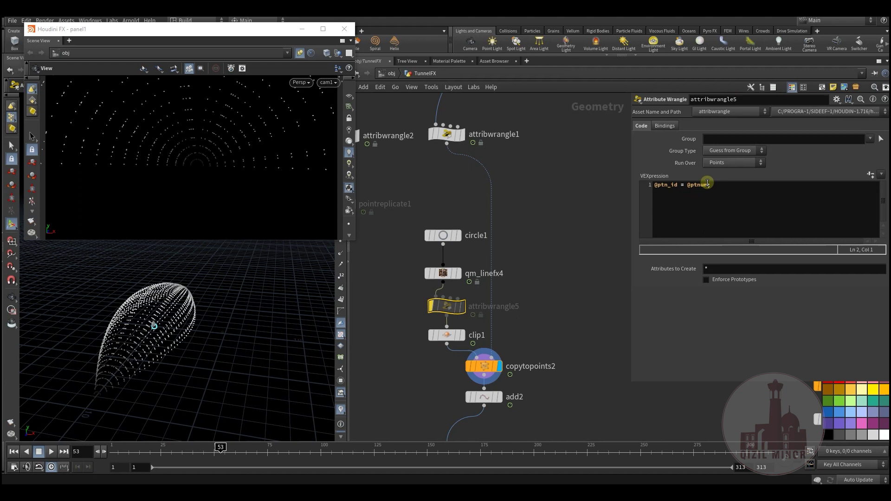
left_click_drag(714, 186, 654, 185)
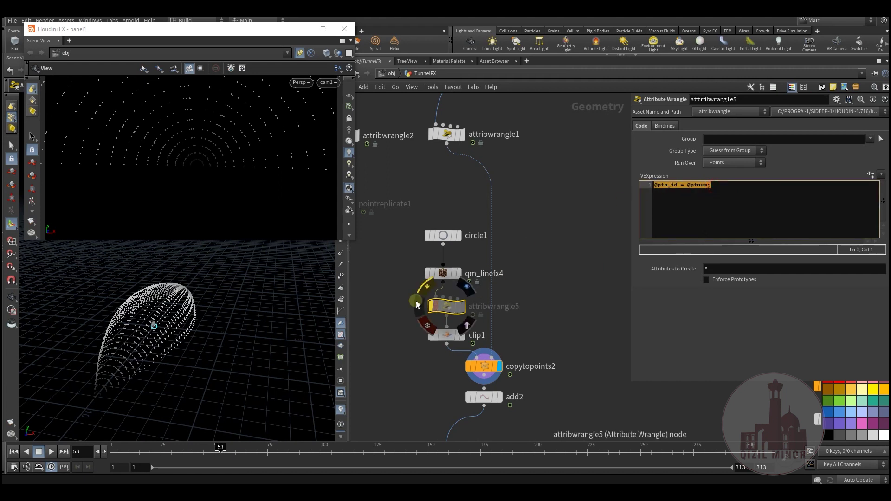
left_click(441, 307)
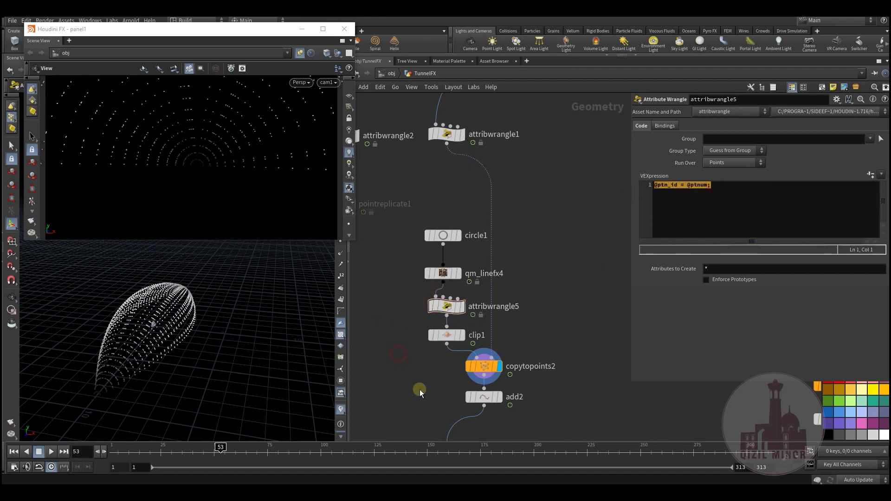
Display add2 and review its polygon settings, where points are joined by group using the ptn_id attribute
middle_click_drag(494, 408, 470, 346)
left_click(474, 336)
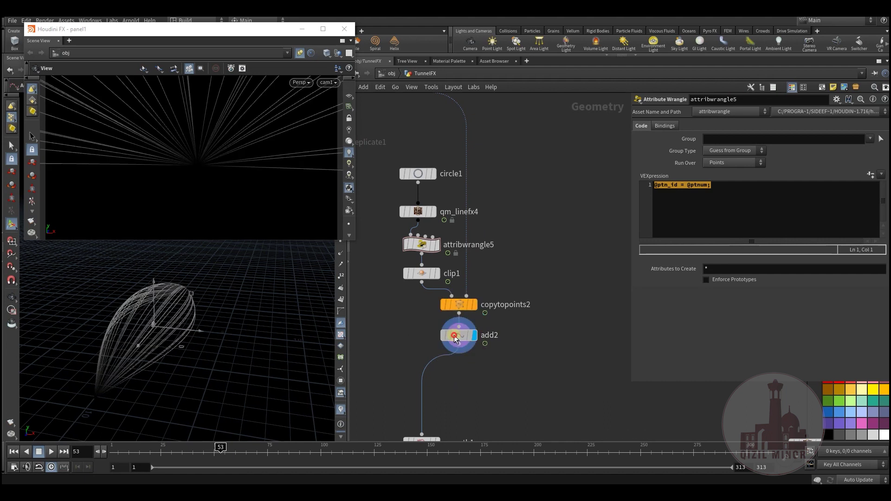
left_click(440, 334)
left_click(716, 206)
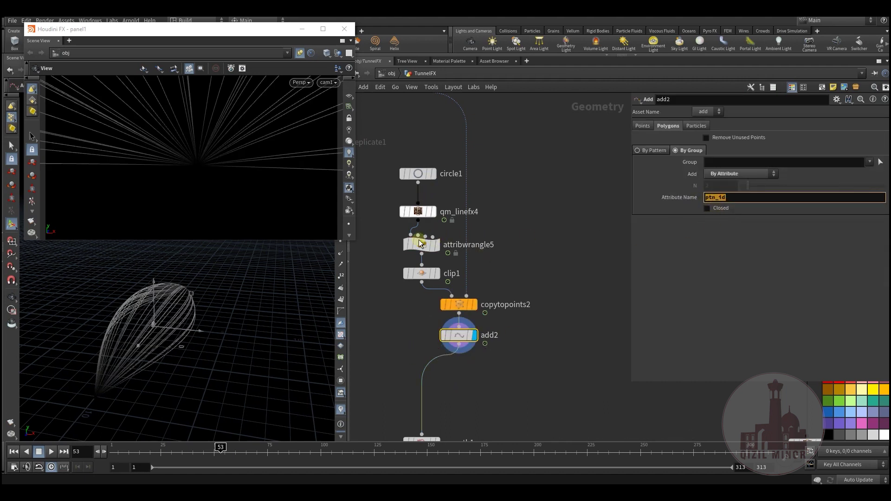
left_click(613, 262)
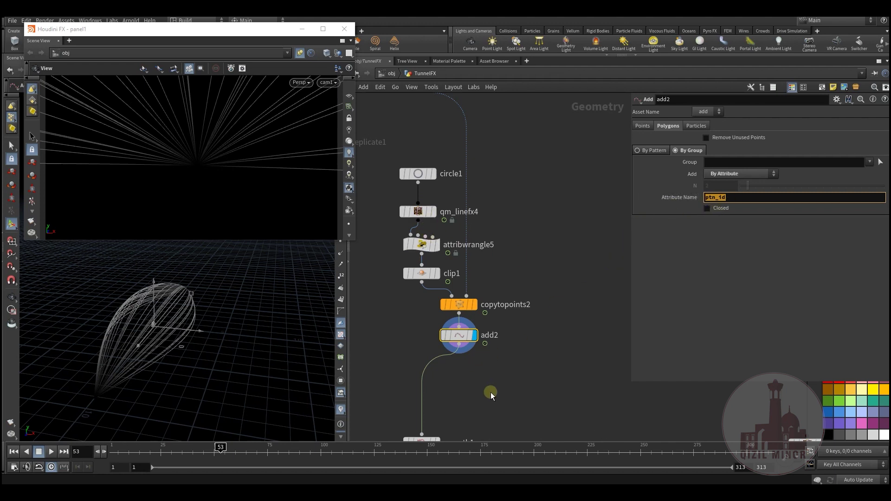
Scrub the timeline back and forth between about frames 25 and 96 to examine how the add2 lines move
middle_click_drag(491, 392, 476, 352)
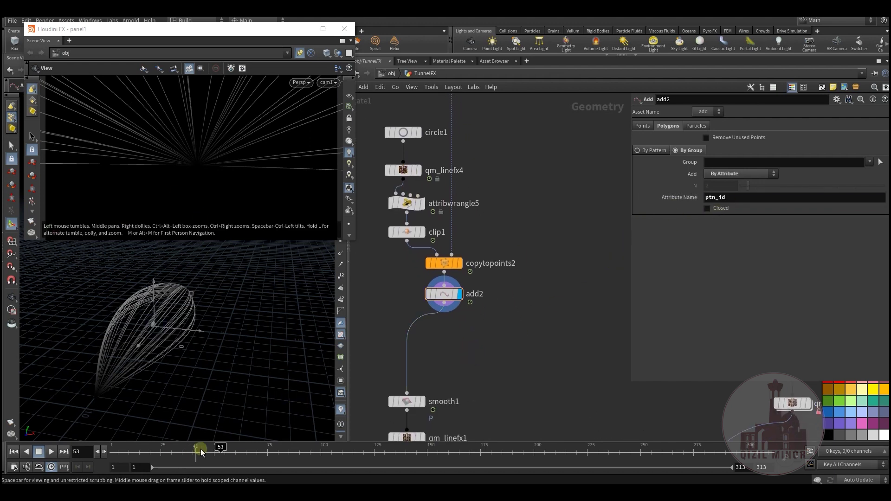
left_click_drag(173, 453, 312, 460)
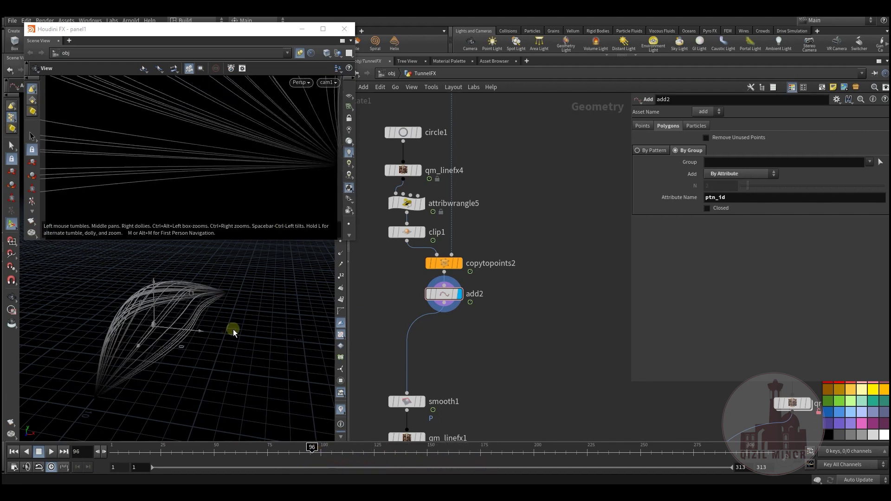
left_click_drag(202, 450, 161, 449)
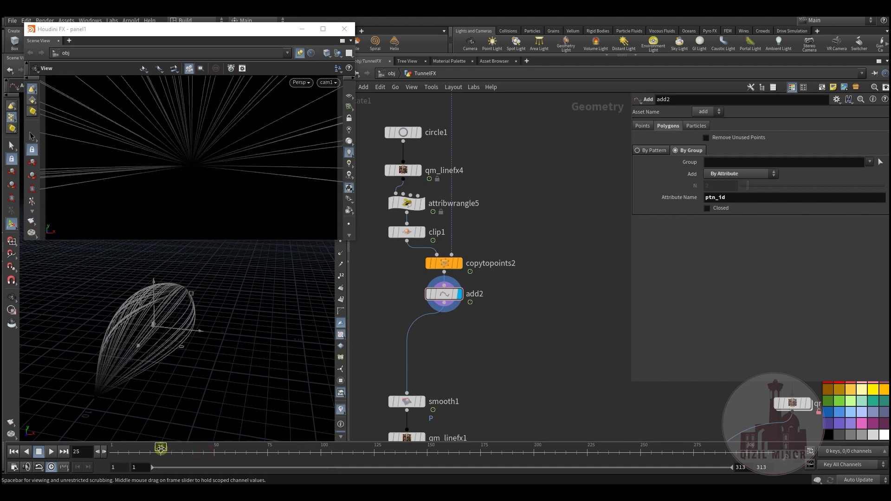
left_click_drag(219, 448, 308, 448)
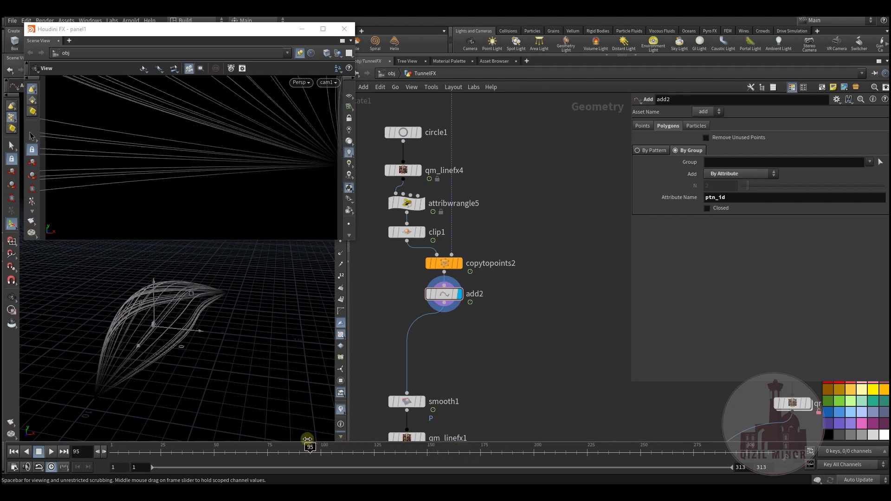
Display smooth1 and review its smoothing parameters for the connected lines
middle_click_drag(493, 368, 500, 265)
left_click(441, 309)
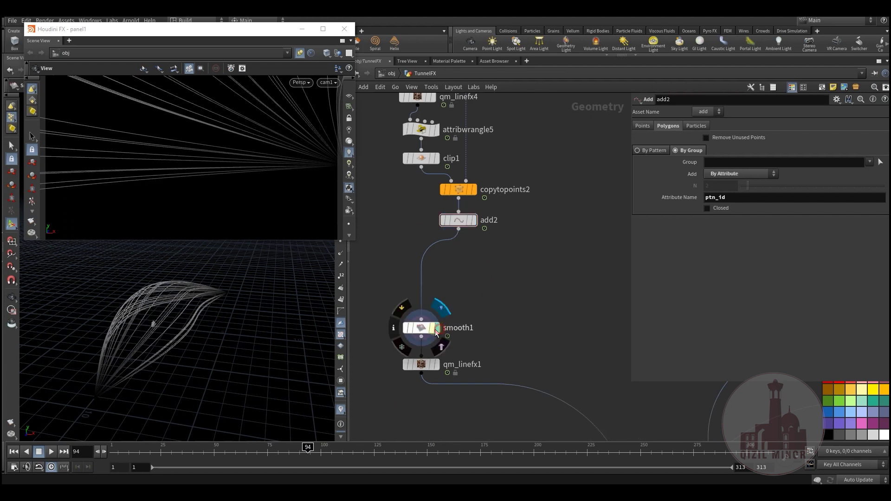
left_click(422, 327)
Display qm_linefx1, shift it slightly below smooth1, inspect the coloured streaks and show its line parameters
middle_click_drag(505, 305, 503, 245)
mouse_move(438, 310)
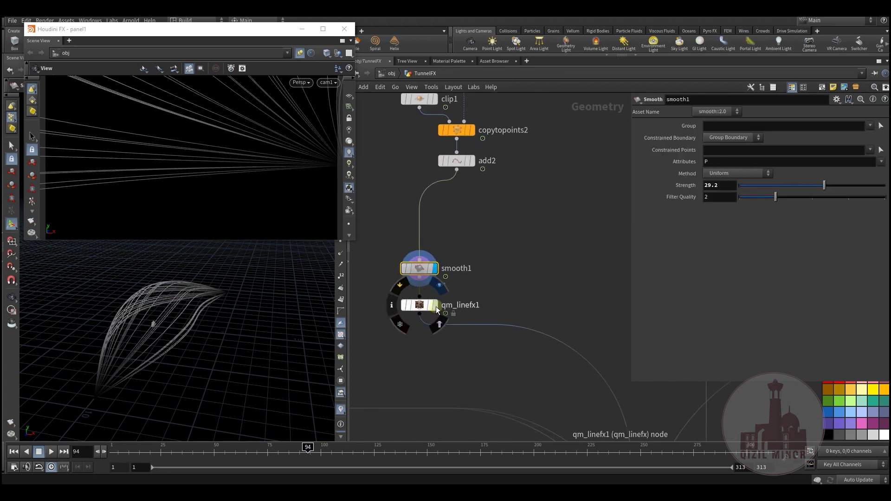
left_click(436, 307)
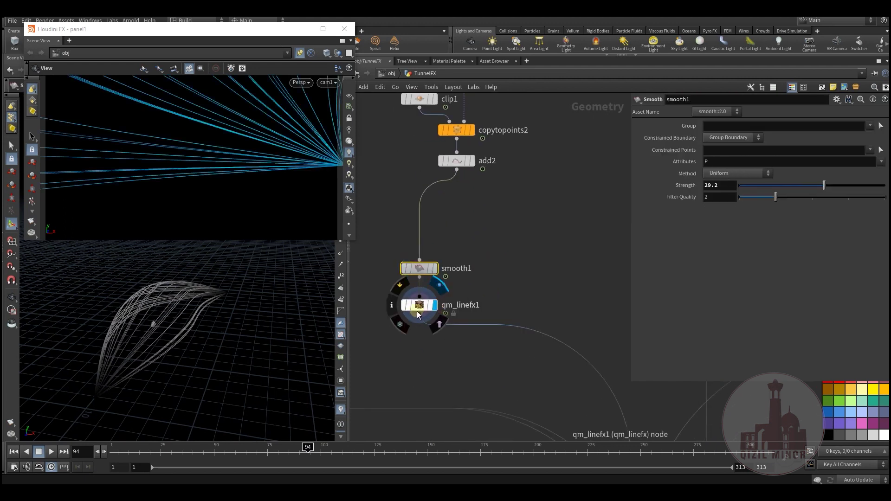
left_click(419, 308)
left_click_drag(419, 307, 420, 312)
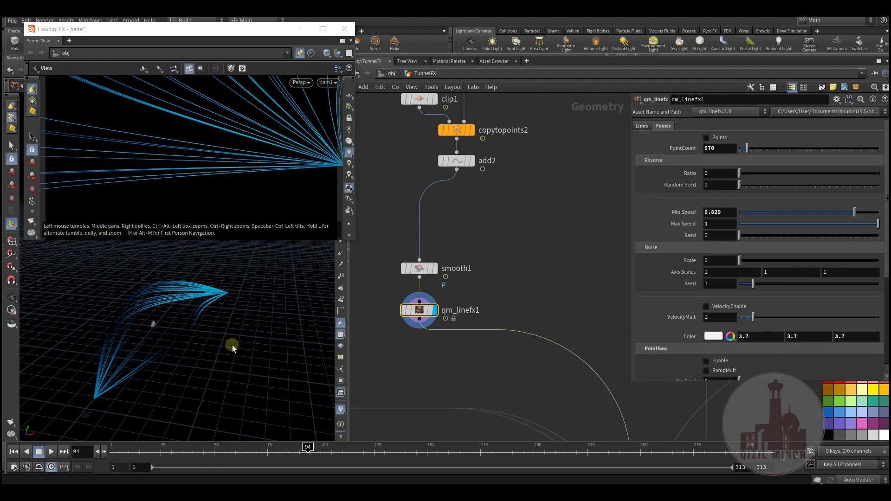
left_click_drag(189, 313, 168, 331)
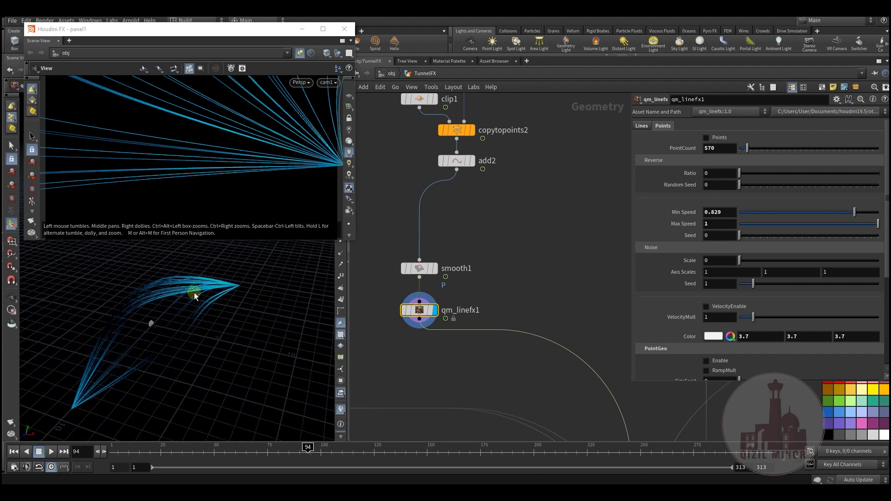
left_click(642, 126)
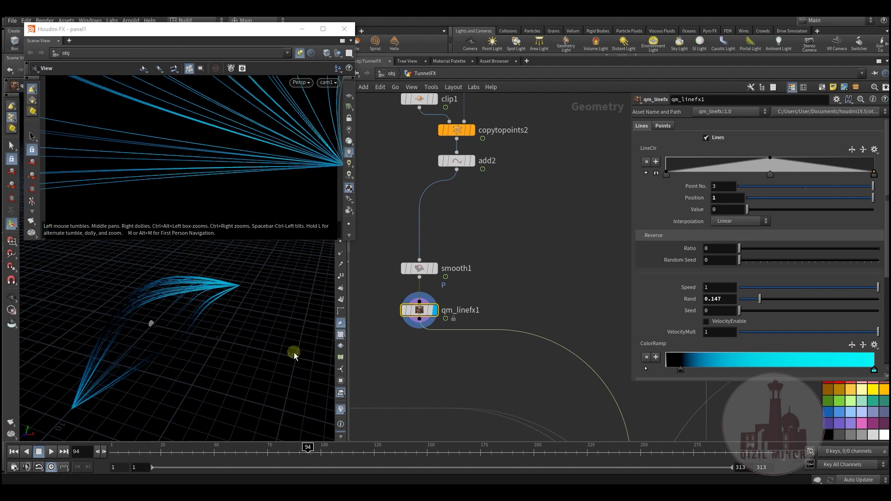
Try Rand values of 0 and 0.438 for the qm_linefx1 lines, scrubbing the timeline to compare the streak timing
left_click_drag(160, 451, 111, 450)
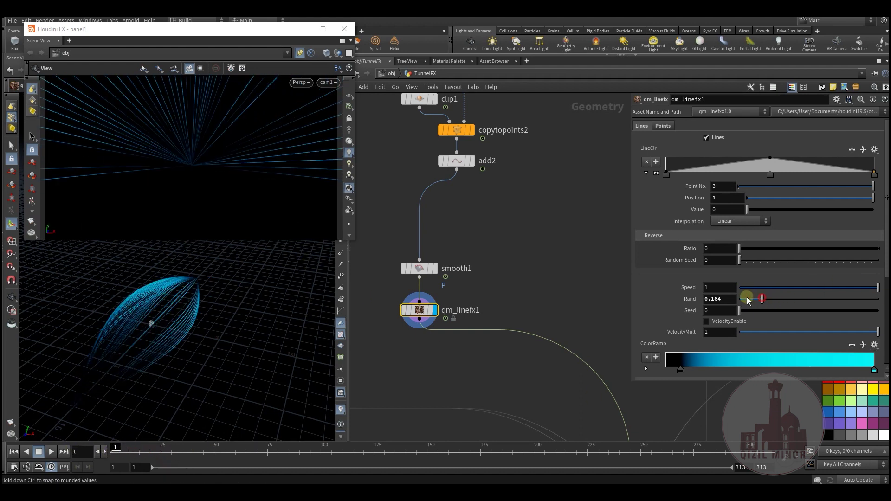
left_click_drag(748, 301, 704, 304)
mouse_move(114, 449)
left_mouse_down()
mouse_move(385, 459)
mouse_move(113, 457)
left_mouse_up()
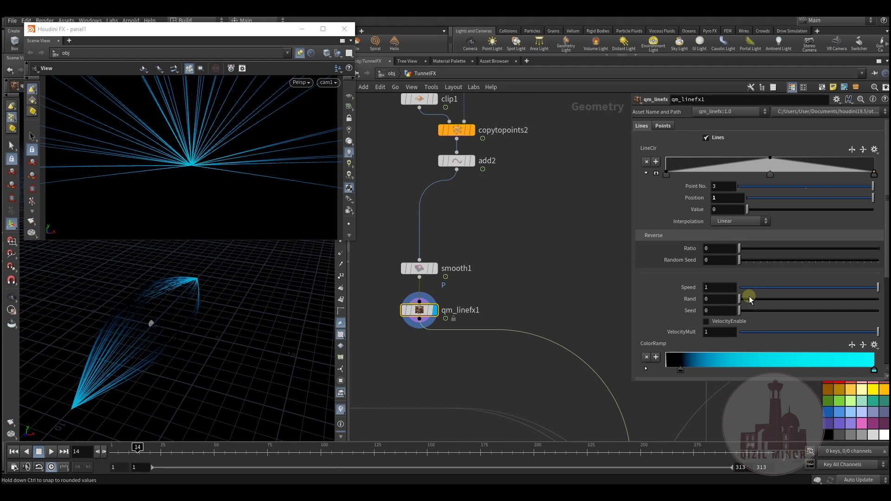
left_click_drag(740, 299, 773, 302)
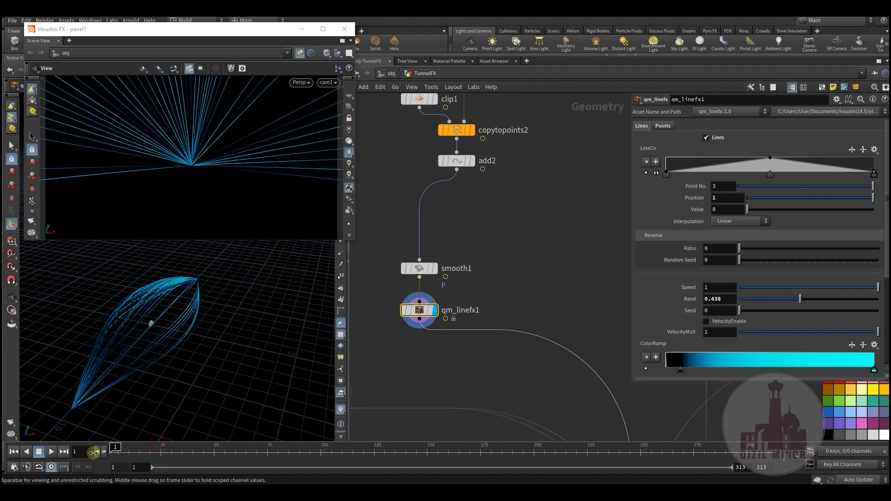
left_click_drag(137, 453, 248, 453)
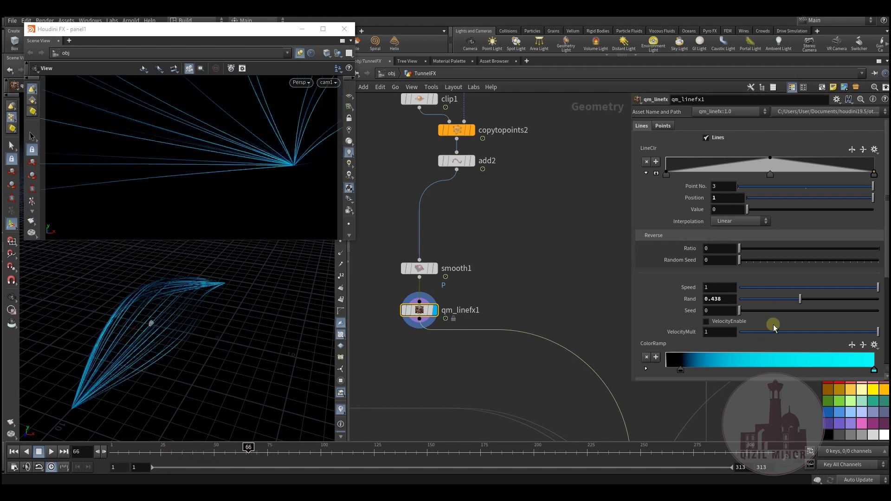
Try a Rand value of 0.893 for the qm_linefx1 lines and scrub the early frames to check the streaks
left_click_drag(801, 299, 863, 300)
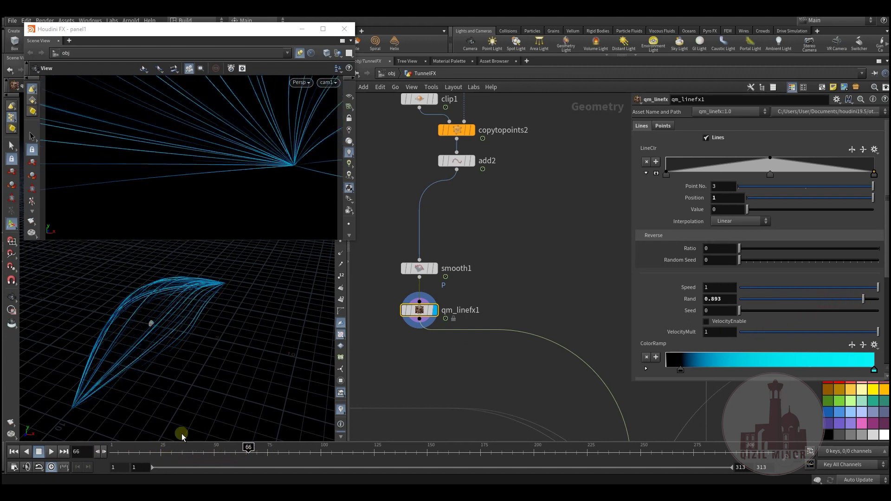
mouse_move(138, 453)
left_mouse_down()
mouse_move(112, 453)
mouse_move(140, 452)
left_mouse_up()
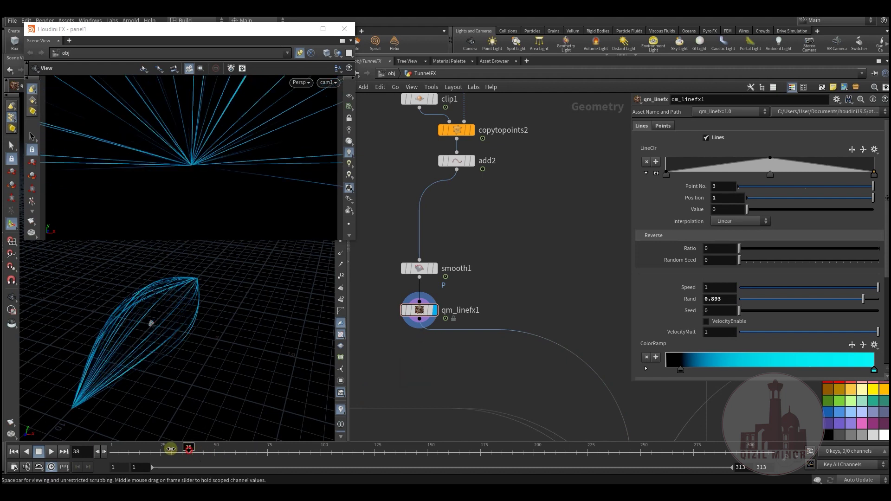
mouse_move(169, 450)
left_mouse_down()
mouse_move(148, 453)
mouse_move(180, 453)
left_mouse_up()
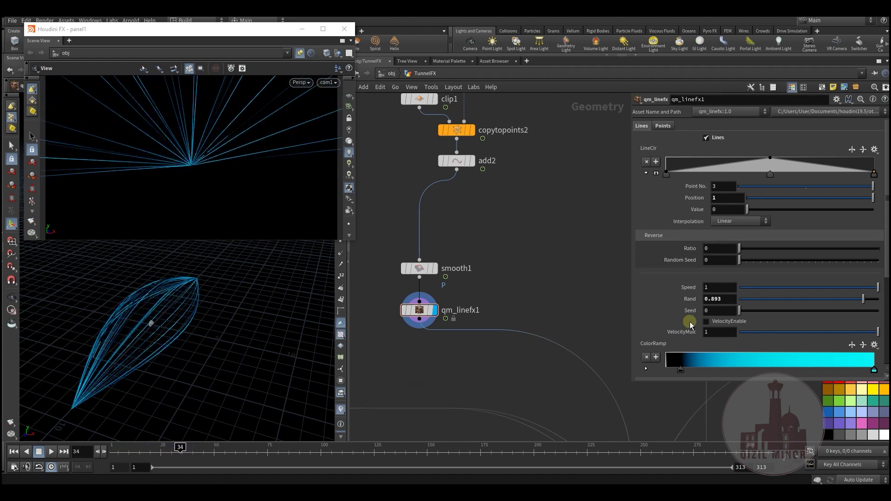
Set Rand of the qm_linefx1 lines to 0.278 and scrub the timeline to frame 101 to preview the streaks
left_click_drag(757, 300, 768, 300)
left_click_drag(185, 454, 223, 451)
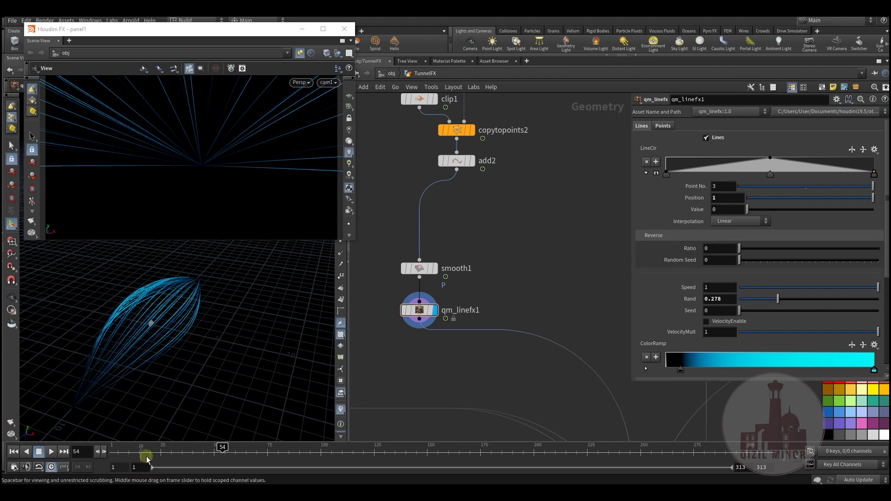
left_click_drag(145, 453, 321, 455)
Examine the other node branches fed by the noise ramp, ending at the one starting with attribwrangle2
scroll(514, 235, "down", 1)
middle_click_drag(513, 235, 366, 334)
scroll(415, 319, "down", 1)
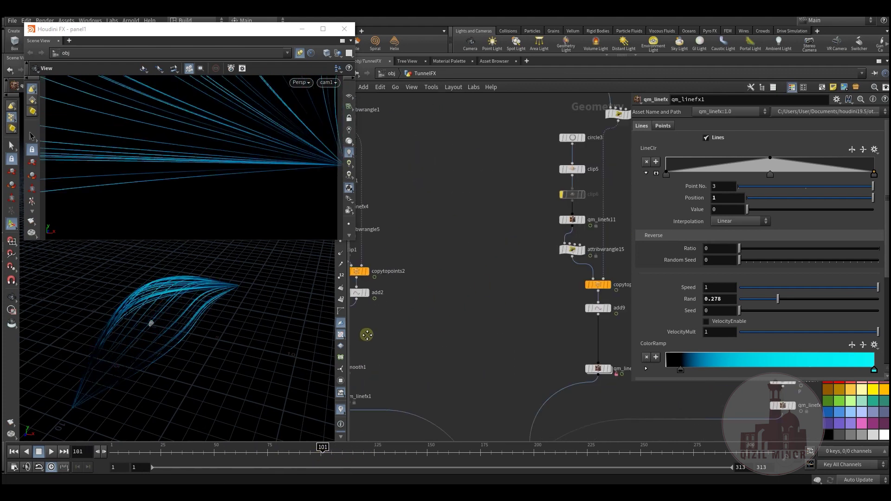
middle_click_drag(503, 304, 525, 318)
scroll(430, 365, "down", 3)
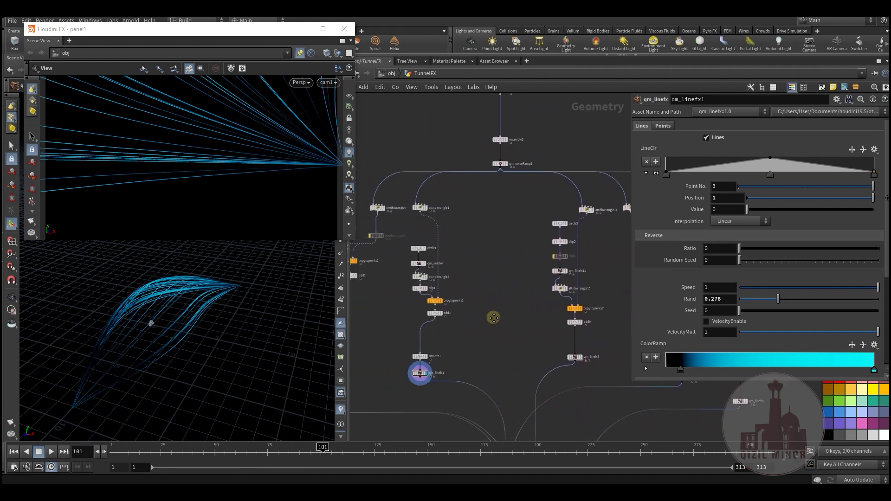
middle_click_drag(438, 315, 525, 285)
middle_click_drag(494, 196, 464, 240)
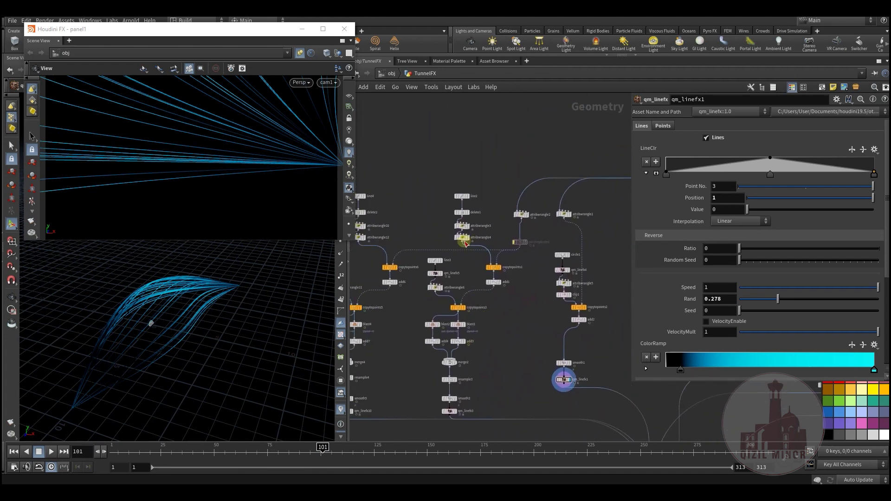
scroll(466, 239, "up", 2)
middle_click_drag(564, 271, 511, 303)
scroll(494, 278, "up", 2)
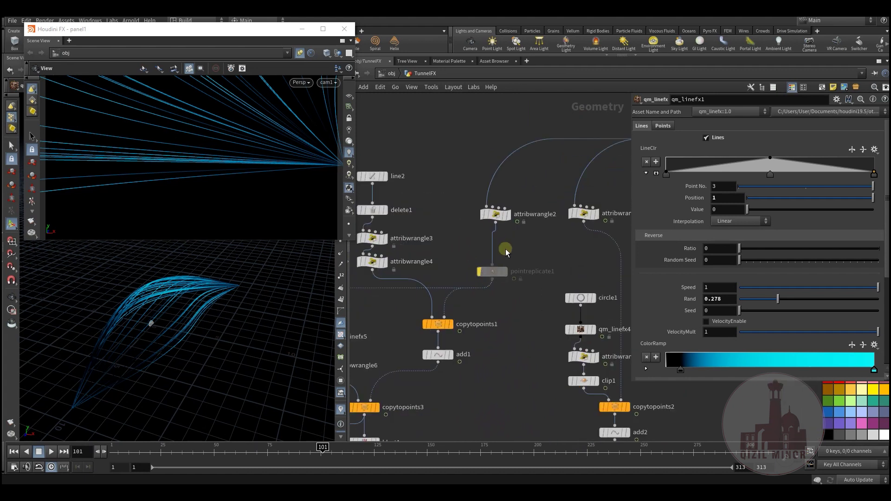
Display attribwrangle2 to review its pscale expression and display copytopoints1 to examine the points copied along the curve
mouse_move(499, 215)
left_click(515, 201)
left_click(517, 205)
left_click(496, 214)
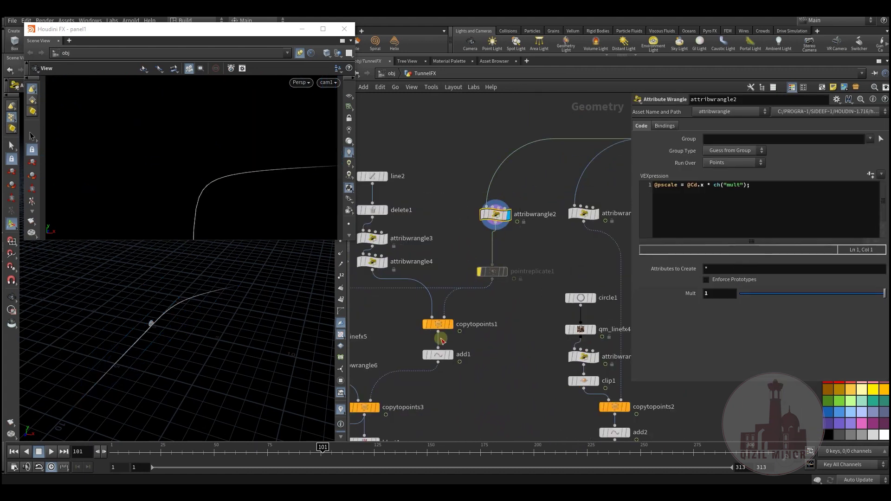
middle_click_drag(445, 328, 466, 281)
left_click(471, 277)
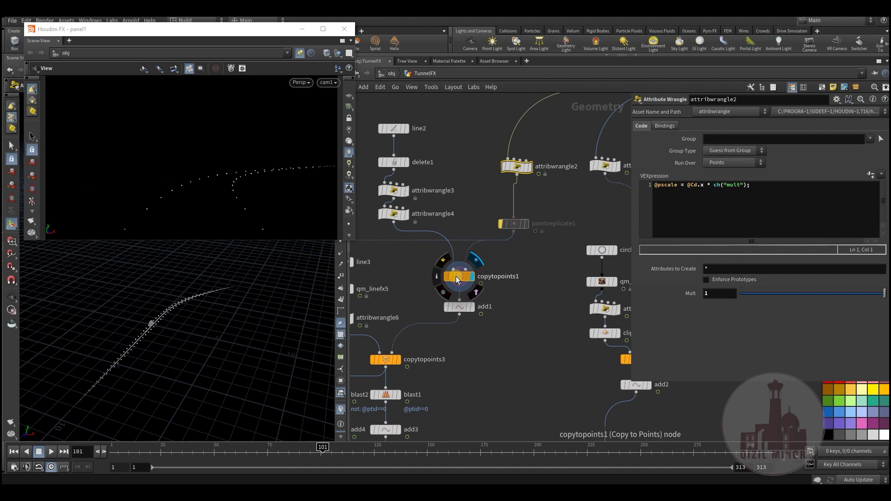
Review copytopoints1's parameters and display add1 to examine its polygon grouping by attribute
left_click(455, 277)
middle_click_drag(461, 355, 469, 339)
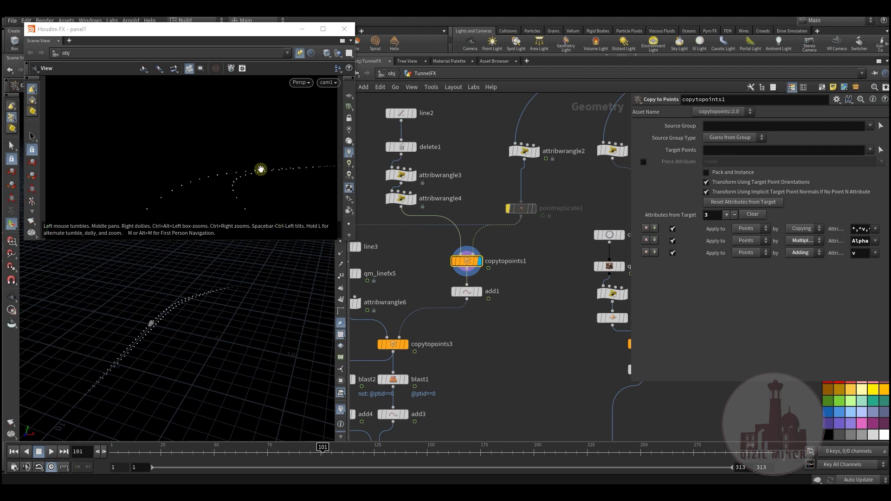
left_click(480, 293)
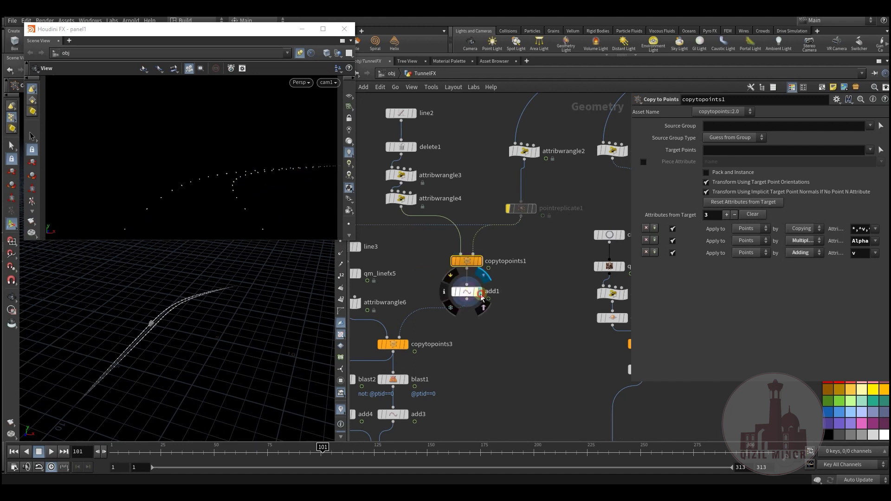
left_click(469, 293)
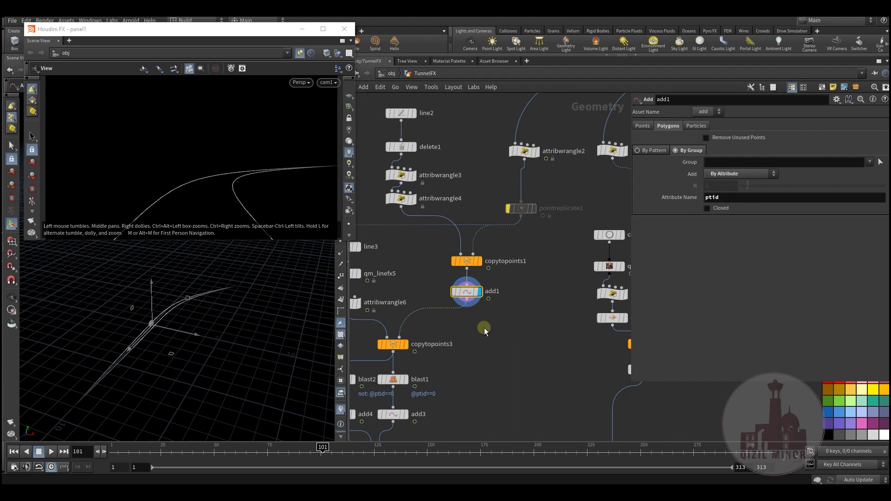
Display copytopoints3 and add1 by turns to compare the copied lines with the guide curves they follow
middle_click_drag(484, 329, 527, 290)
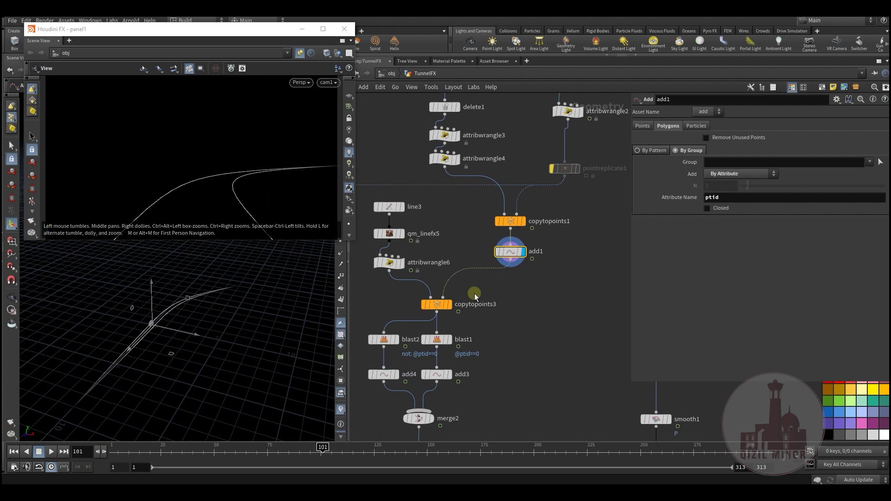
left_click(451, 306)
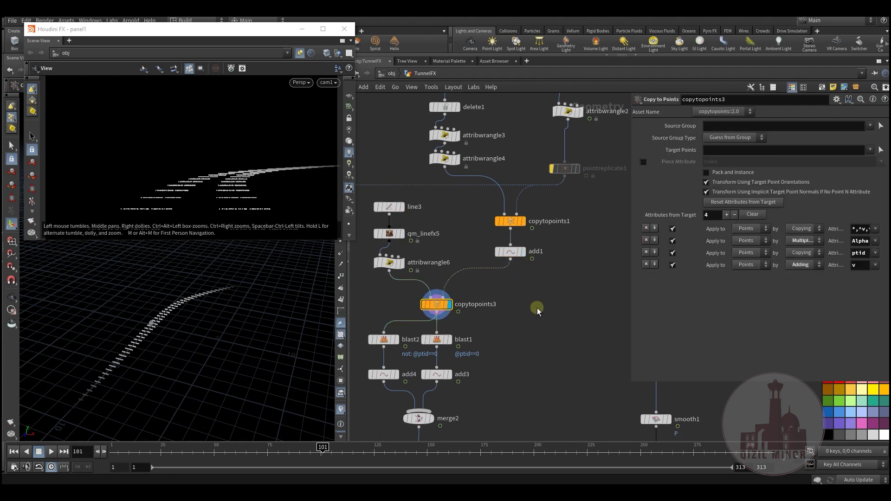
left_click(522, 252)
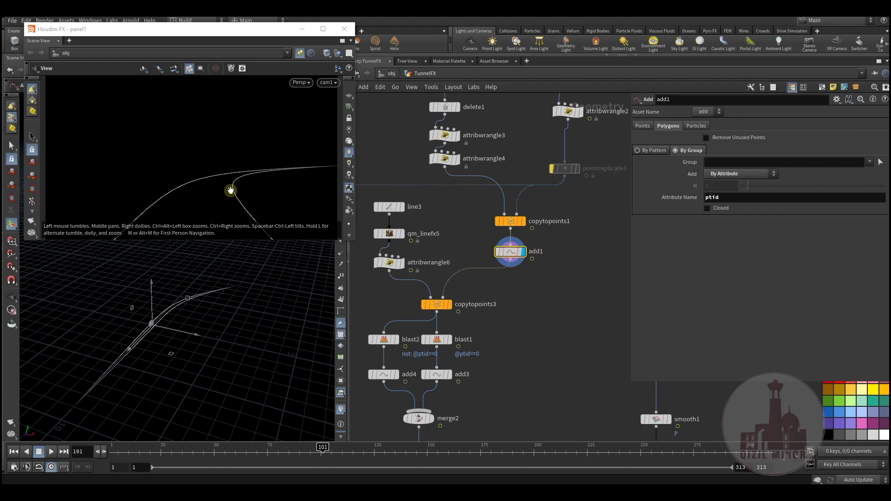
Review the ptid expressions in attribwrangle3 and attribwrangle4, and the origin and length settings of line2
middle_click_drag(386, 143, 386, 216)
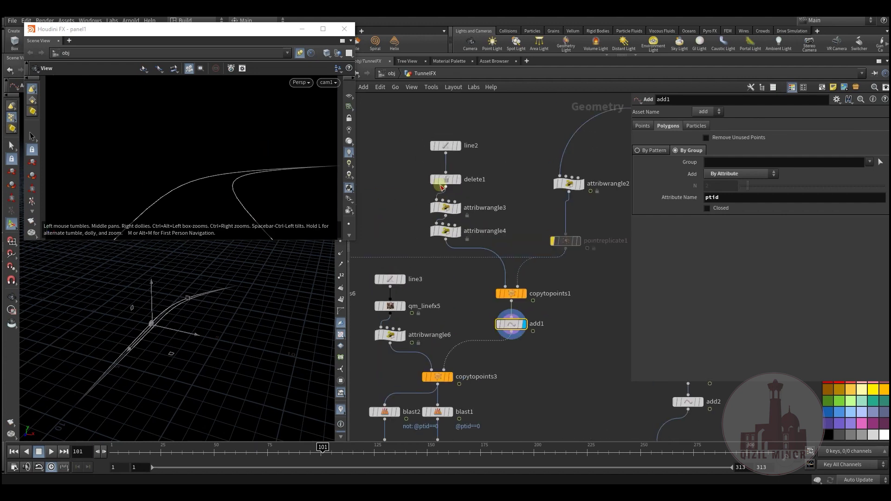
left_click(446, 205)
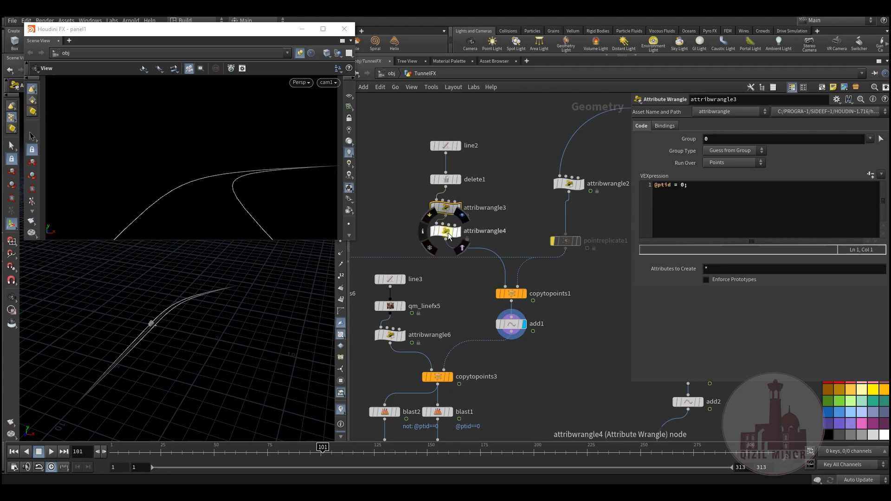
left_click(447, 232)
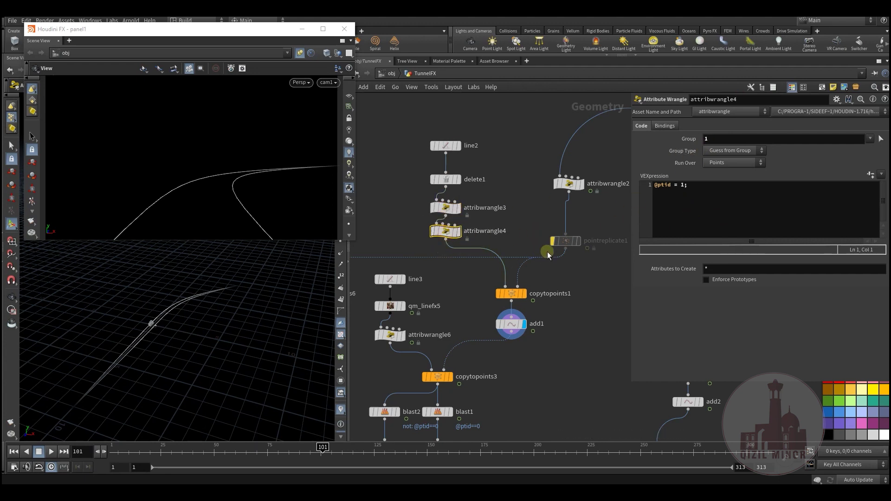
left_click(444, 147)
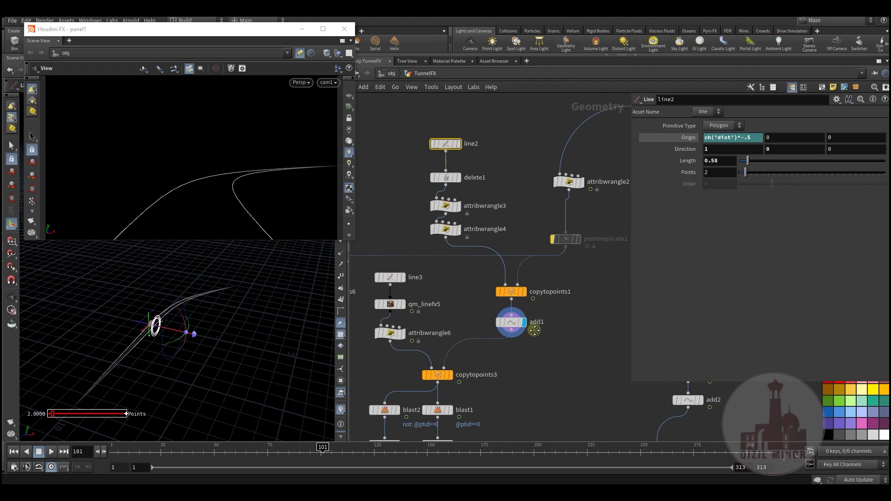
Review the Attribute Name of add1 and display copytopoints3 to examine how lines are copied onto its curves
middle_click_drag(402, 367, 421, 312)
mouse_move(455, 322)
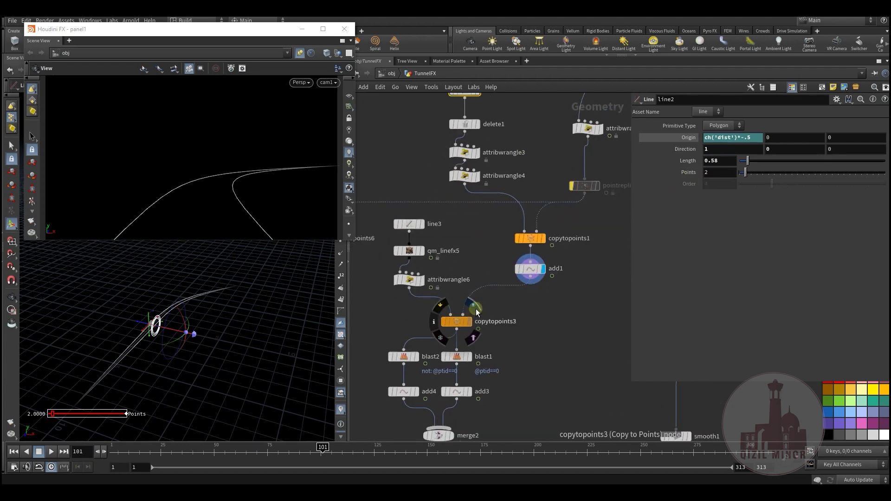
left_click(532, 269)
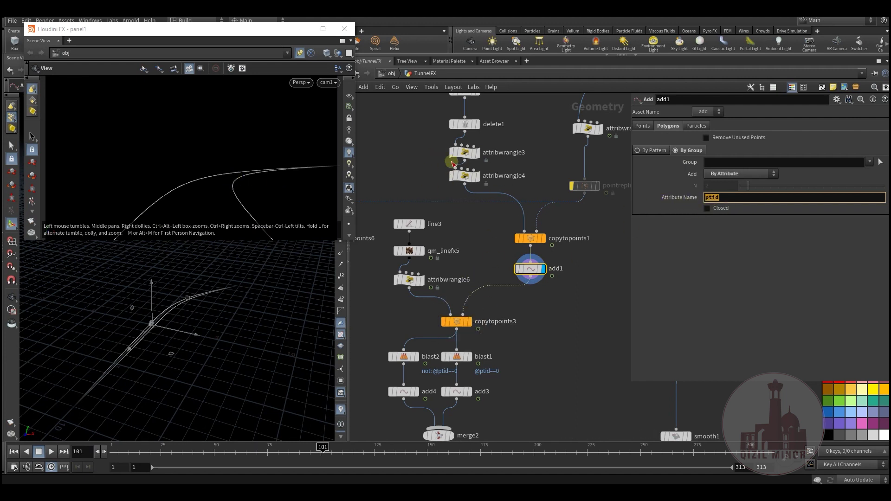
left_click(469, 322)
left_click(458, 324)
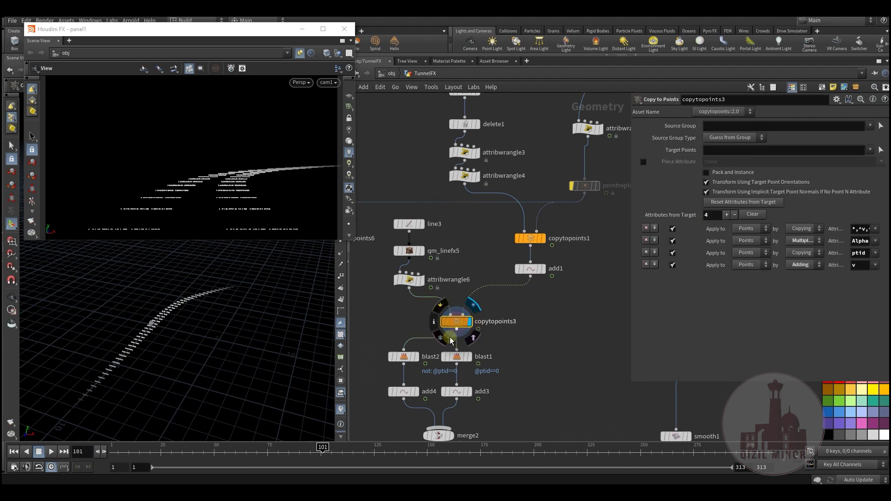
Trace the source of copytopoints3 by displaying line3, qm_linefx5 and attribwrangle6 and reviewing their point settings and pt_id expression
left_click(419, 226)
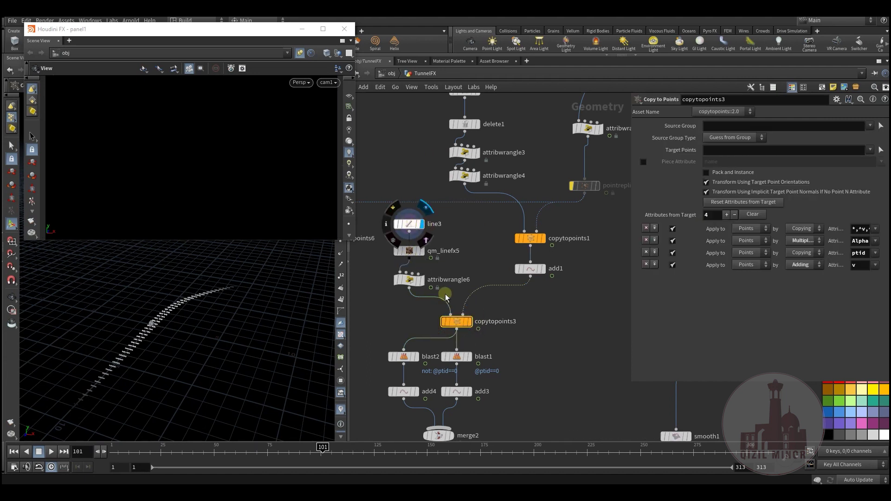
left_click(470, 323)
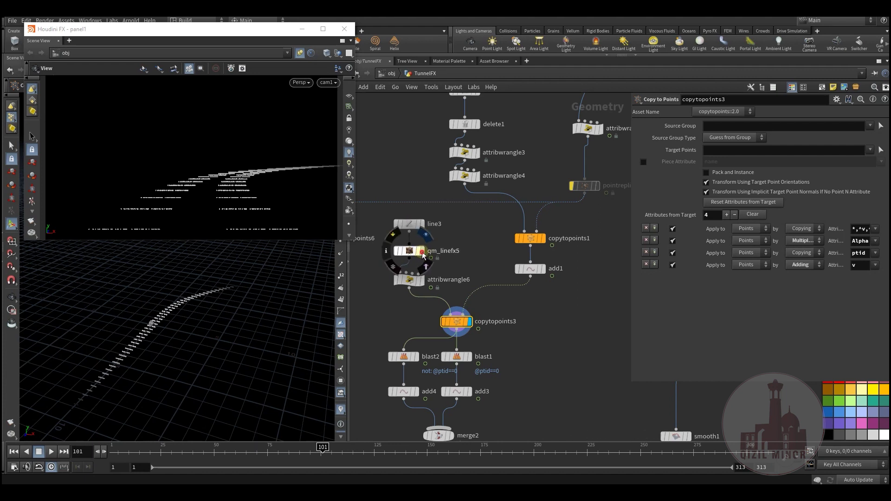
left_click(421, 251)
left_click(416, 251)
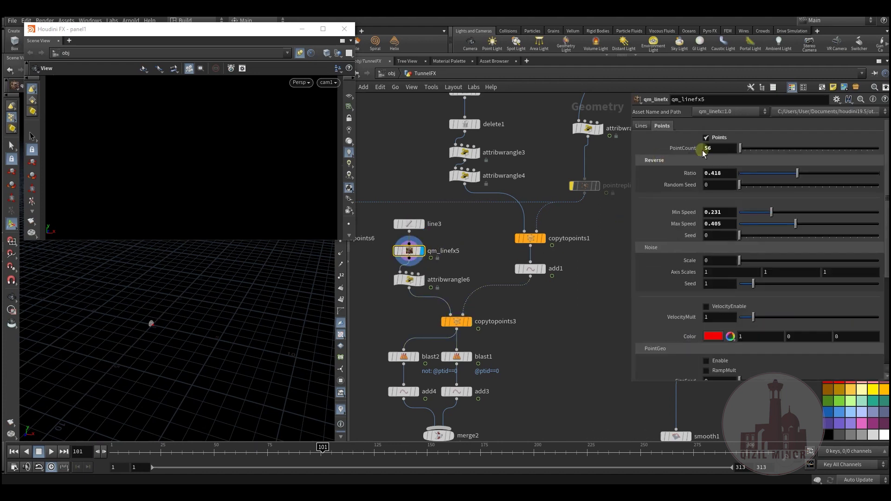
mouse_move(427, 227)
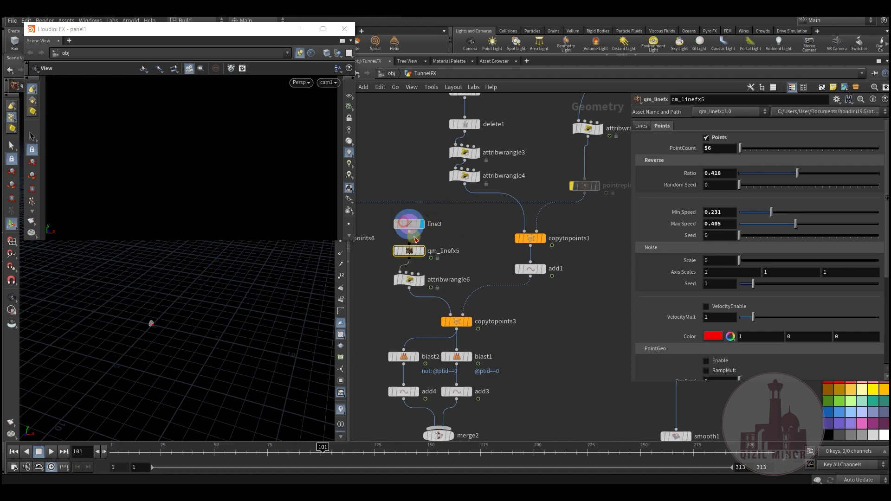
left_click(410, 226)
left_click(409, 250)
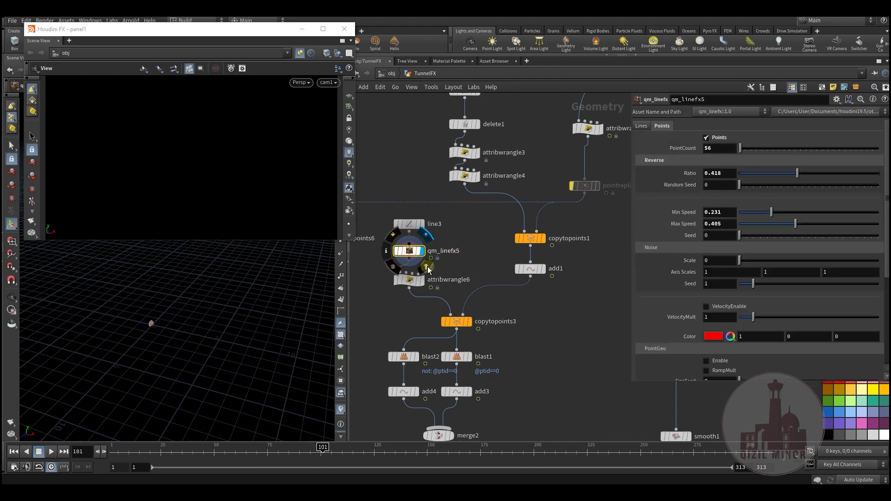
left_click(410, 282)
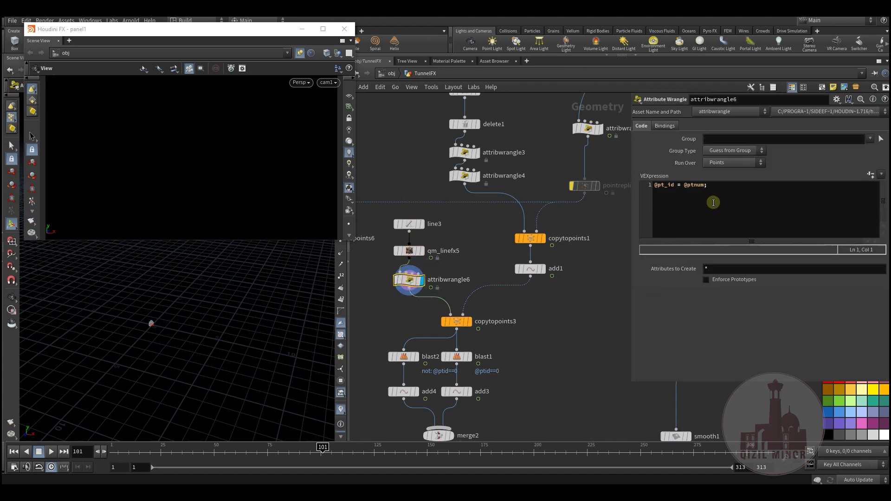
Display blast2 and blast1 to examine how each isolates one side of the copied points by ptid
middle_click_drag(497, 357, 542, 291)
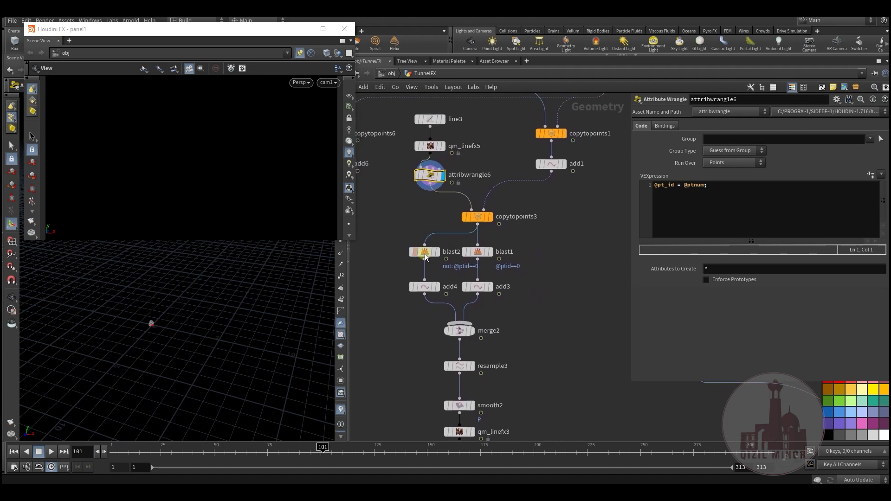
left_click(441, 236)
left_click(425, 251)
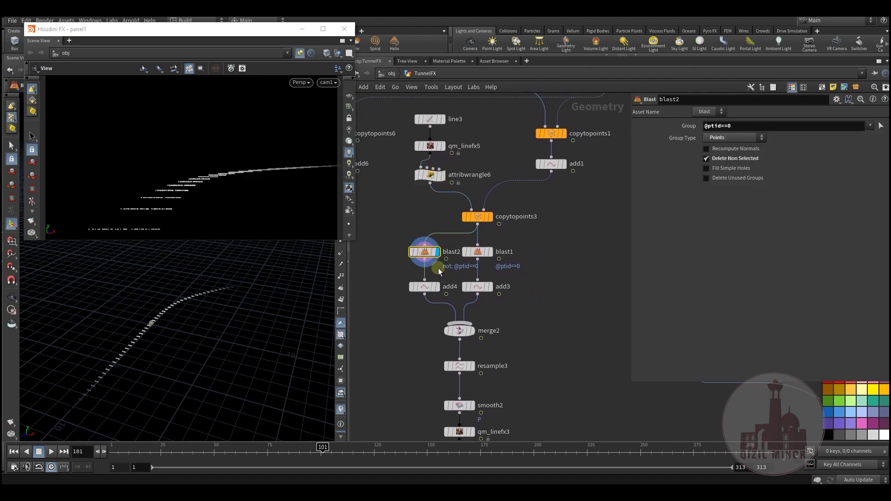
left_click(489, 253)
left_click(477, 252)
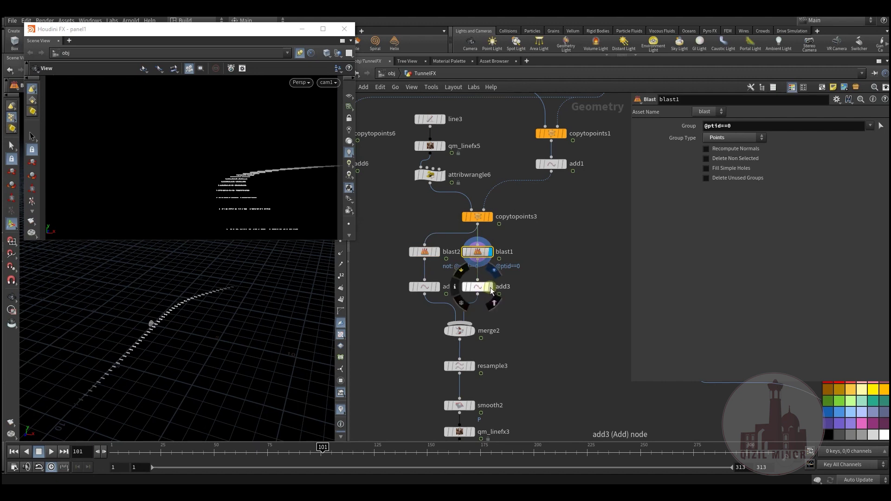
Display add3 and add4 to examine how each side's points are joined into lines by the pt_id attribute
left_click(490, 286)
left_click(477, 286)
left_click(438, 288)
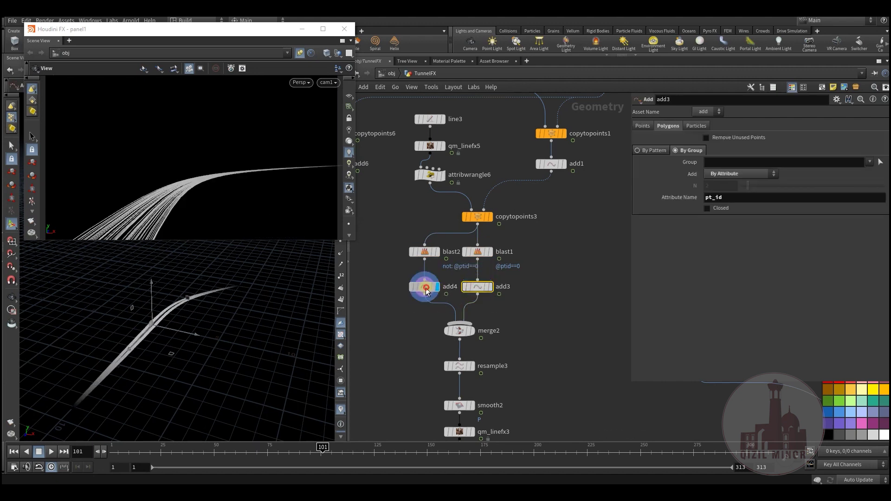
left_click(424, 287)
Display merge2 with both line bundles and scrub the timeline to frame 183 to check them along the curve
scroll(464, 297, "down", 2)
left_click(472, 279)
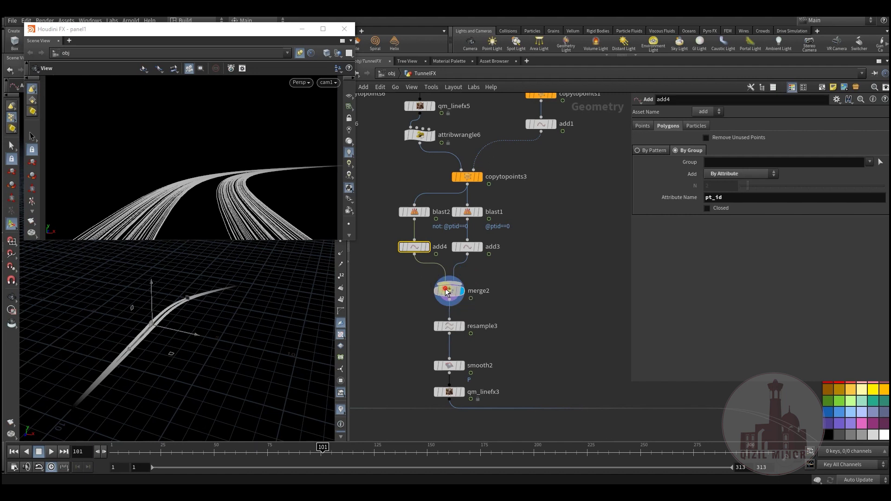
left_click(449, 291)
scroll(418, 315, "down", 1)
left_click_drag(183, 456, 498, 456)
Follow resample3 and smooth2 down to qm_linefx3, display it and scrub to frame 194 to preview the red streaks
left_click(460, 310)
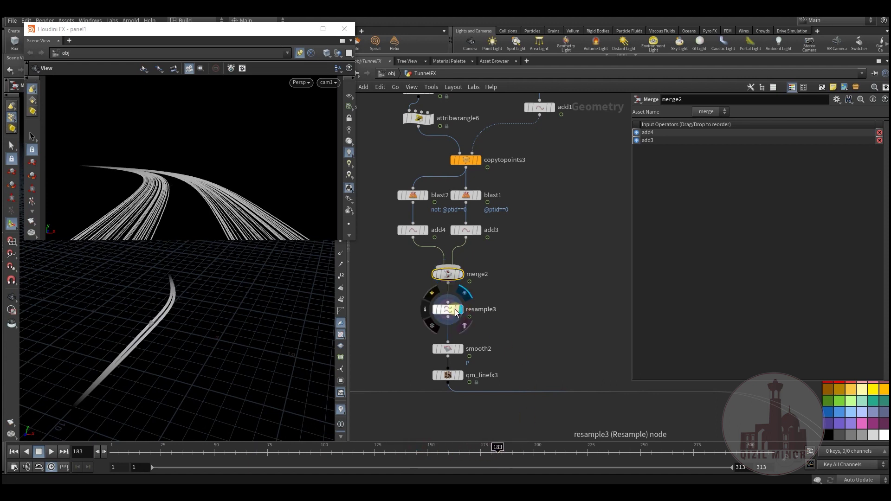
left_click(461, 350)
left_click(463, 377)
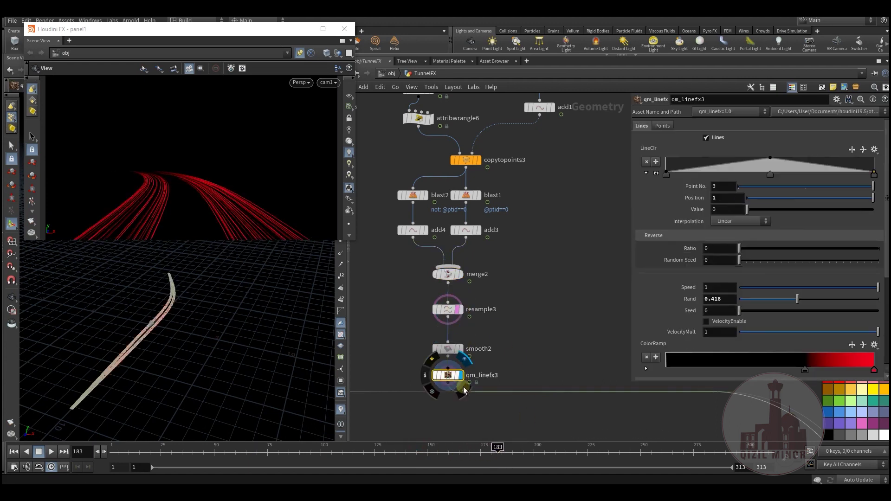
left_click(464, 389)
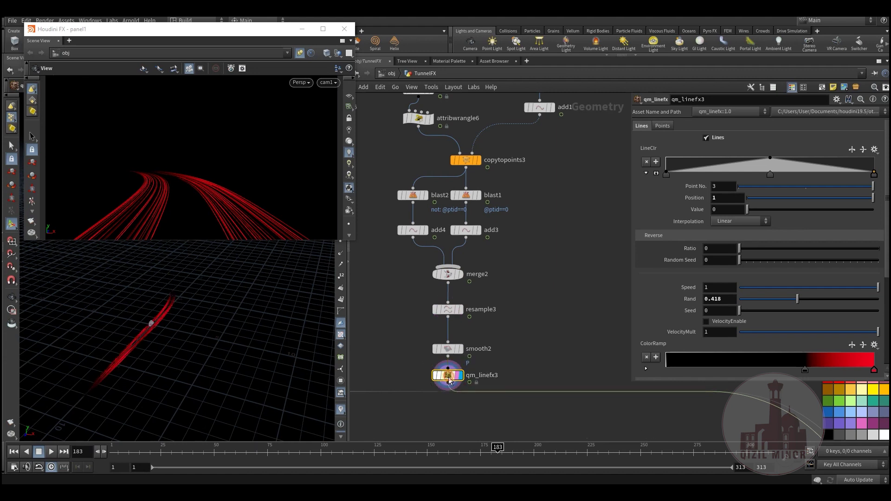
left_click_drag(242, 464, 521, 467)
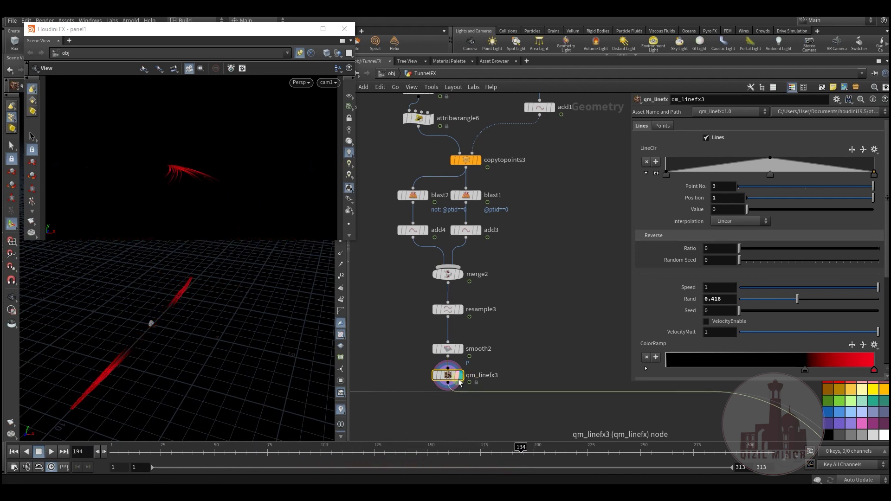
Examine the parallel branch from line4 and line5 to qm_linefx10, briefly selecting its nodes to point it out
mouse_move(466, 400)
scroll(516, 350, "down", 5)
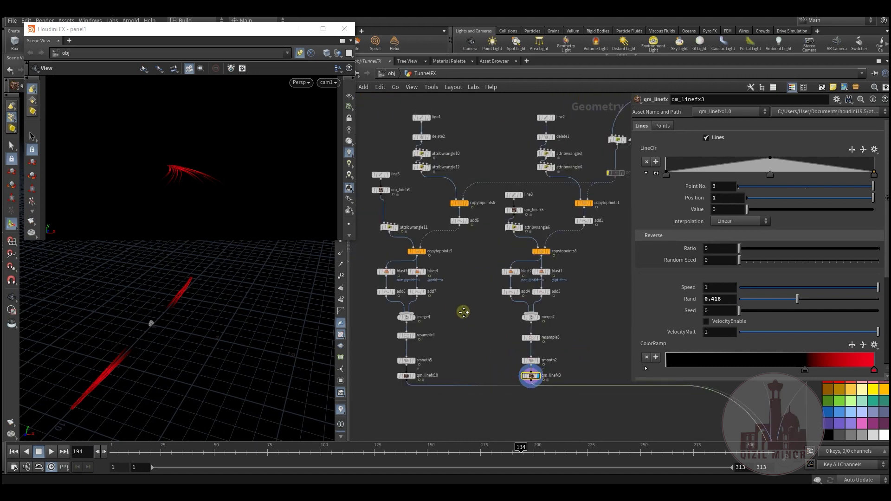
middle_click_drag(448, 254, 452, 219)
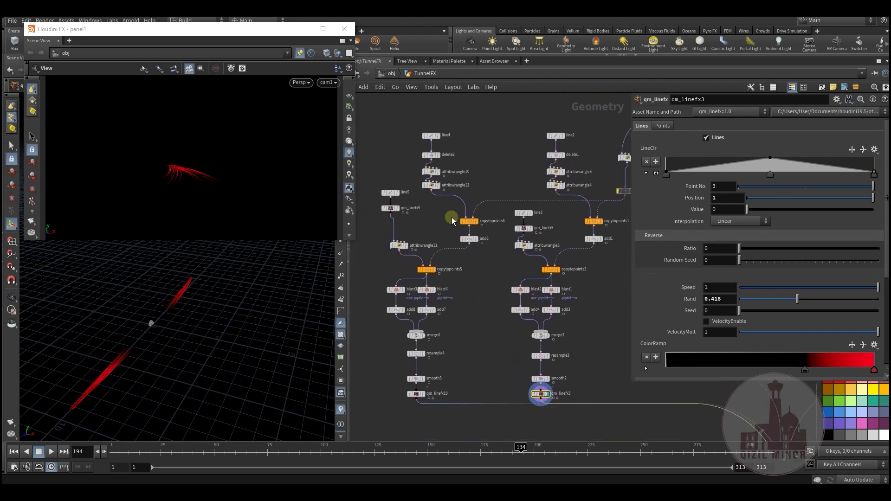
left_click_drag(371, 122, 472, 389)
middle_click_drag(472, 388, 475, 347)
scroll(475, 348, "up", 3)
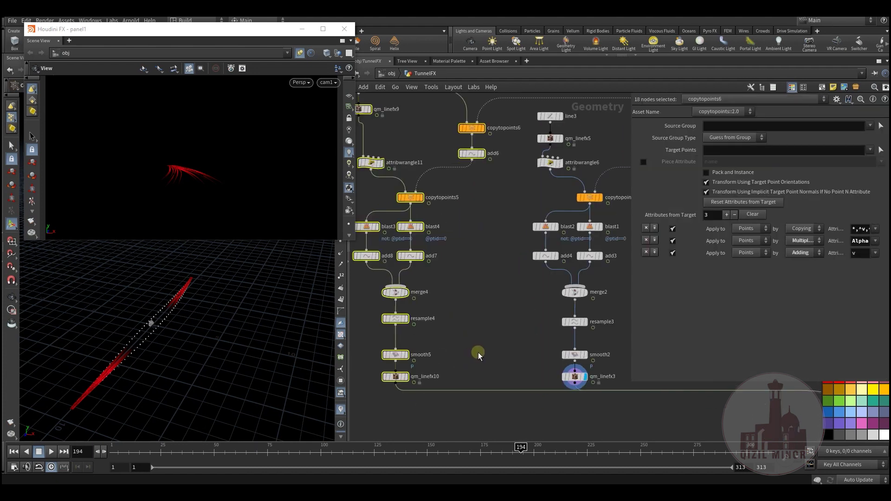
left_click(479, 352)
Display qm_linefx10 and scrub the timeline to frame 63 to preview its streaks
left_click(409, 365)
left_click(396, 371)
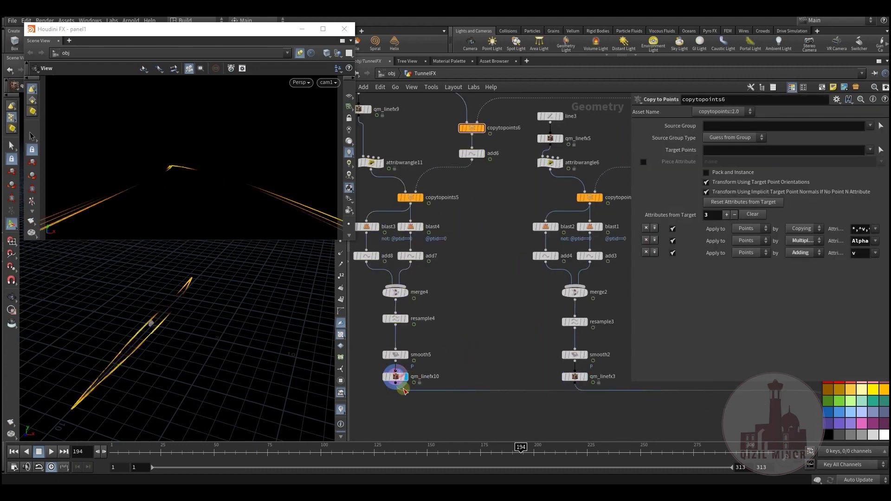
left_click_drag(161, 451, 242, 470)
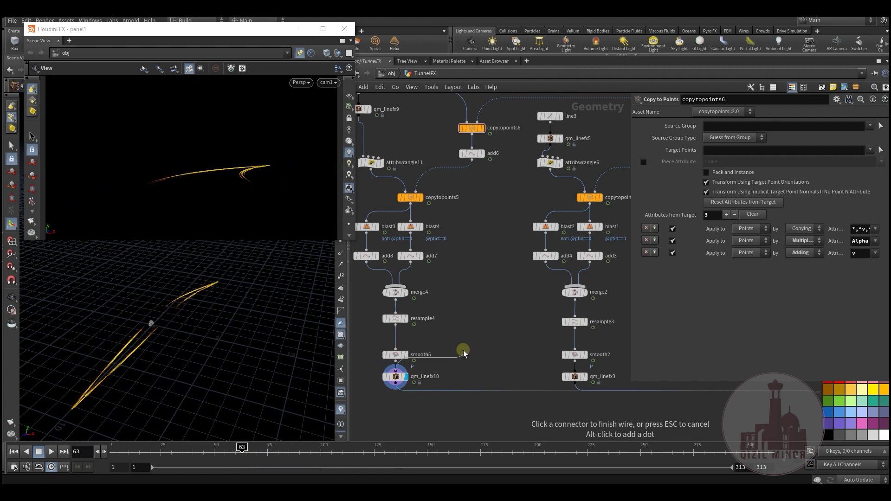
key("Escape")
Move on to the branch with circle3 and copytopoints7 and display attribwrangle14 to examine its input curve
middle_click_drag(467, 331, 400, 236)
scroll(400, 236, "down", 3)
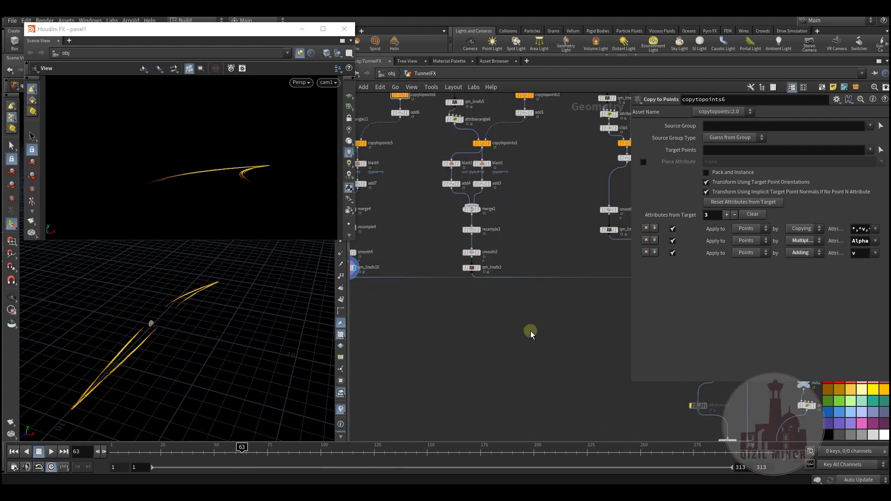
middle_click_drag(581, 312, 426, 368)
middle_click_drag(488, 288, 483, 212)
left_click(478, 186)
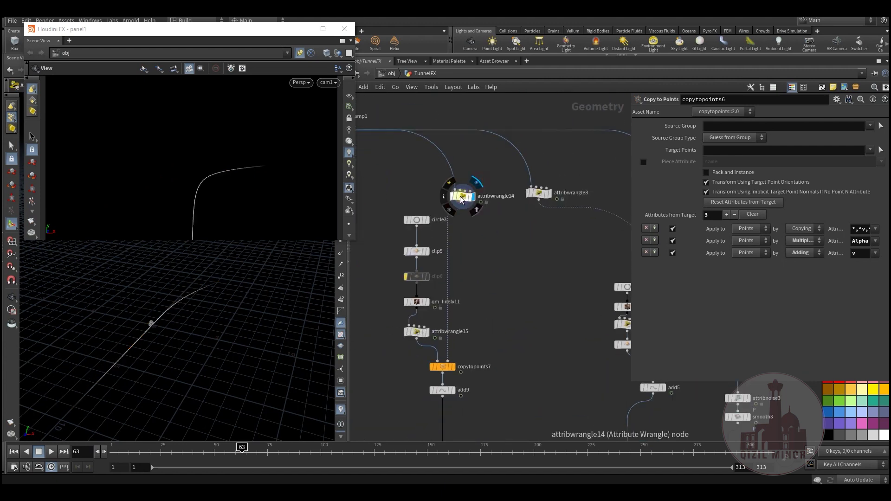
Check attribwrangle14's expression, display and select qm_linefx8, and scrub the timeline to frame 182 to preview its points
left_click(460, 196)
middle_click_drag(478, 251, 501, 209)
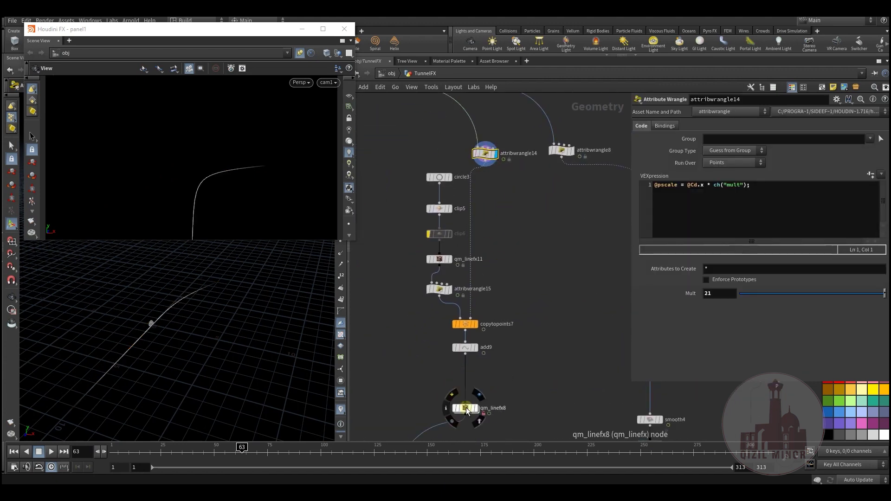
left_click(480, 399)
left_click(464, 409)
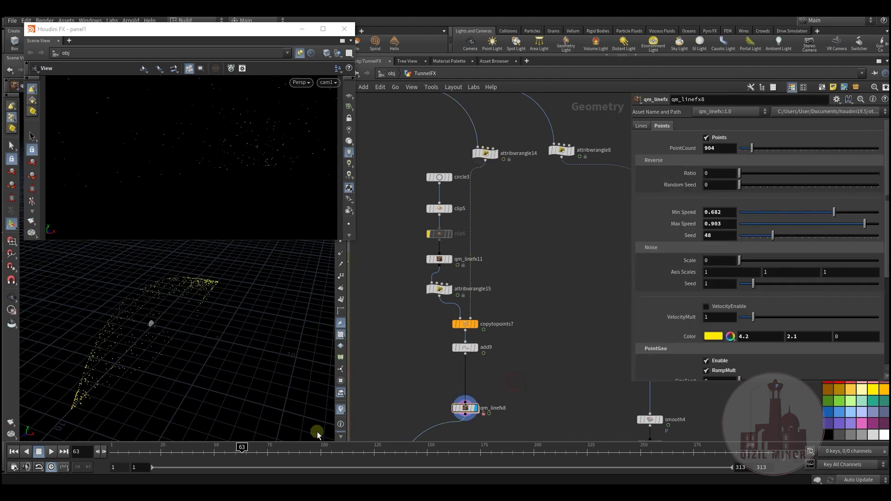
left_click_drag(168, 447, 495, 453)
Display attribwrangle14's curve again and show the parameters of qm_linefx11
middle_click_drag(517, 206, 533, 242)
left_click(496, 210)
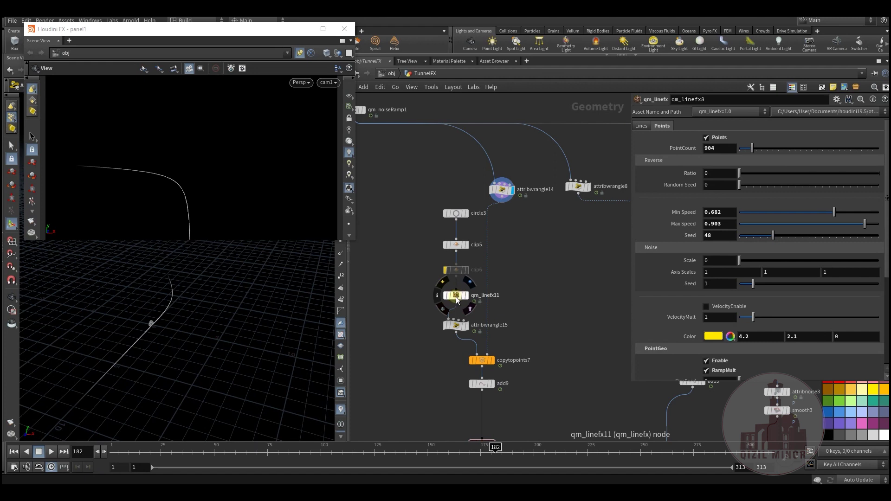
left_click(457, 294)
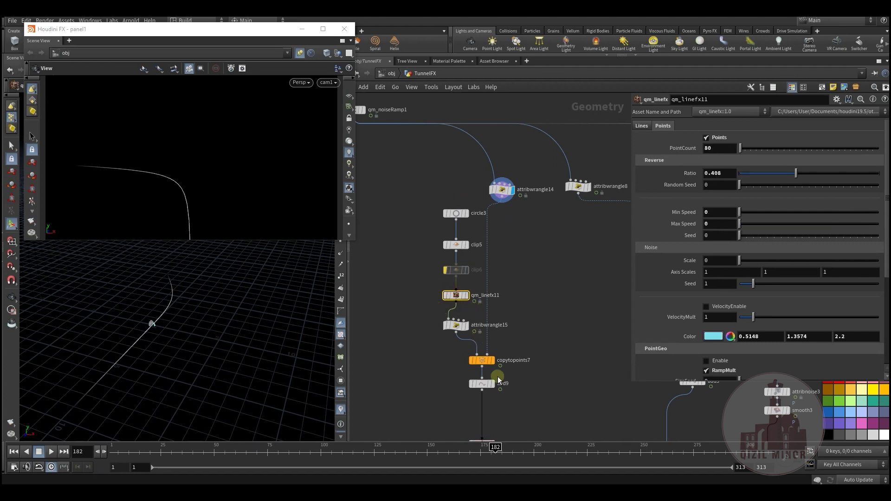
Display copytopoints7 and briefly toggle the bypass of clip5 to compare the full and clipped circle copies
left_click(495, 361)
left_click(482, 360)
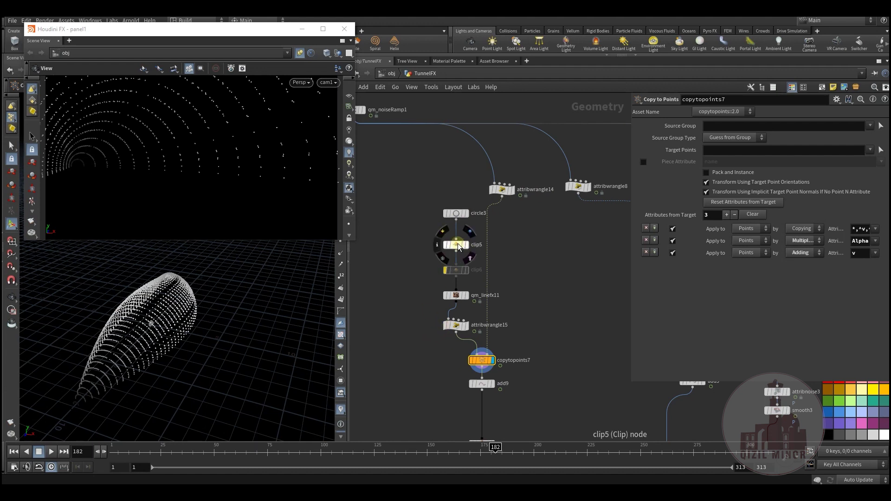
left_click(445, 233)
left_click(446, 234)
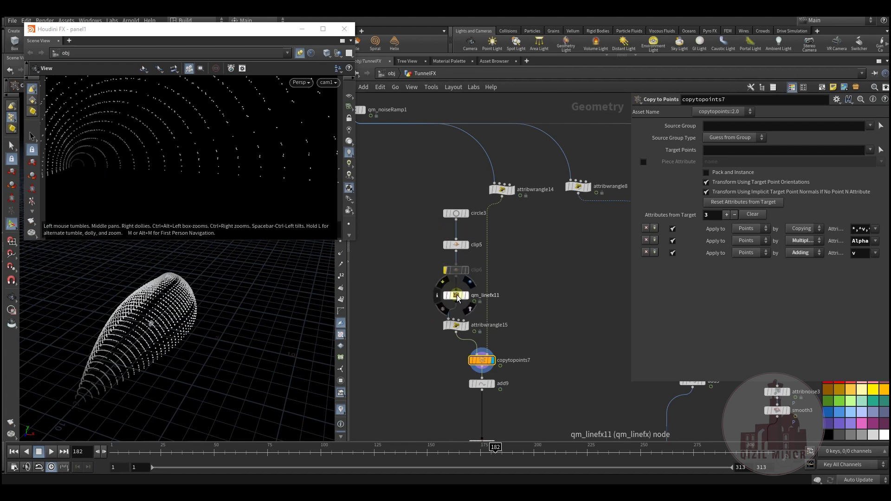
Try a Min Speed of 0.064 and Max Speed of 0.184 on qm_linefx11, and reset both to 0
left_click(457, 296)
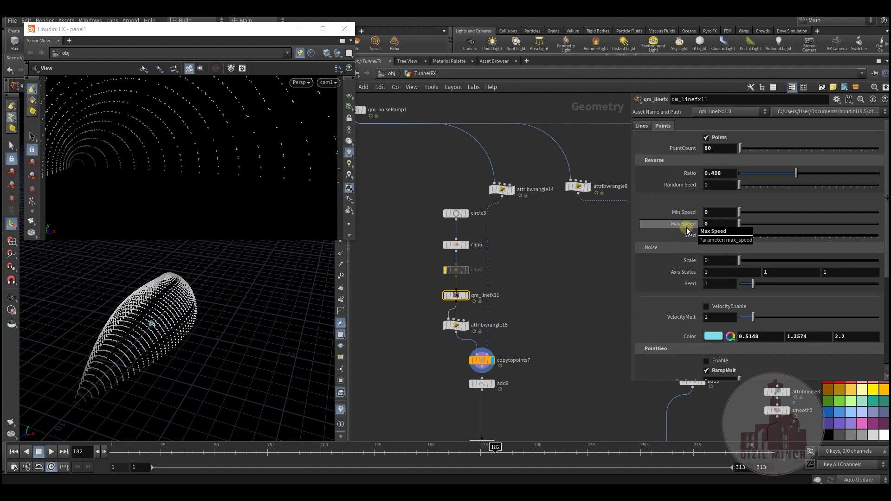
mouse_move(752, 227)
left_mouse_down()
mouse_move(773, 225)
mouse_move(748, 214)
mouse_move(765, 224)
left_mouse_up()
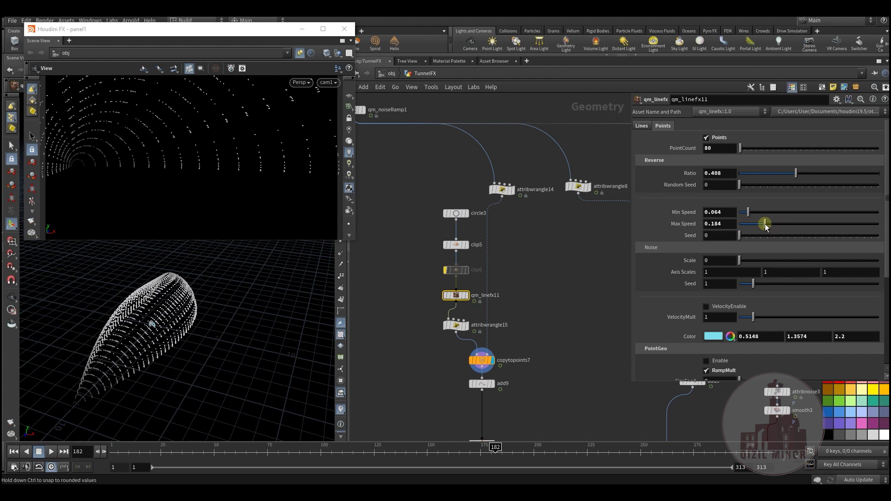
middle_click_drag(556, 295, 544, 232)
left_click(461, 348)
middle_click_drag(503, 297, 516, 324)
left_click(448, 225)
middle_click_drag(559, 253, 550, 285)
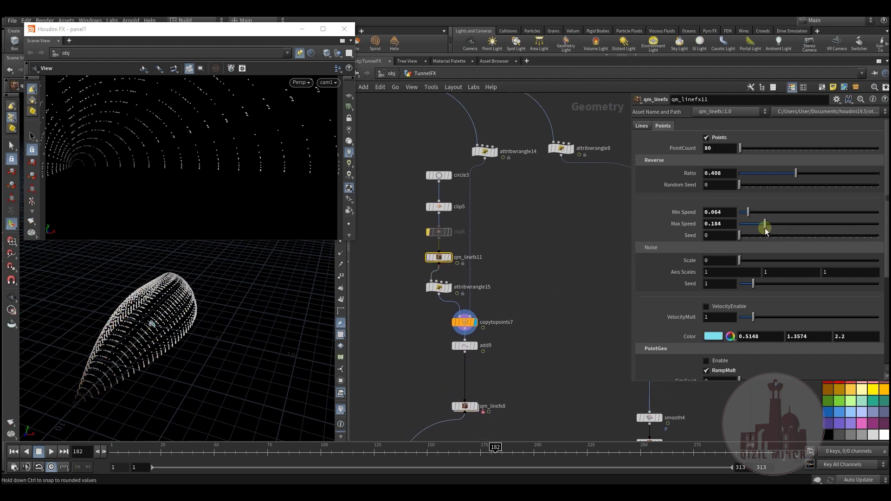
left_click_drag(747, 213, 717, 224)
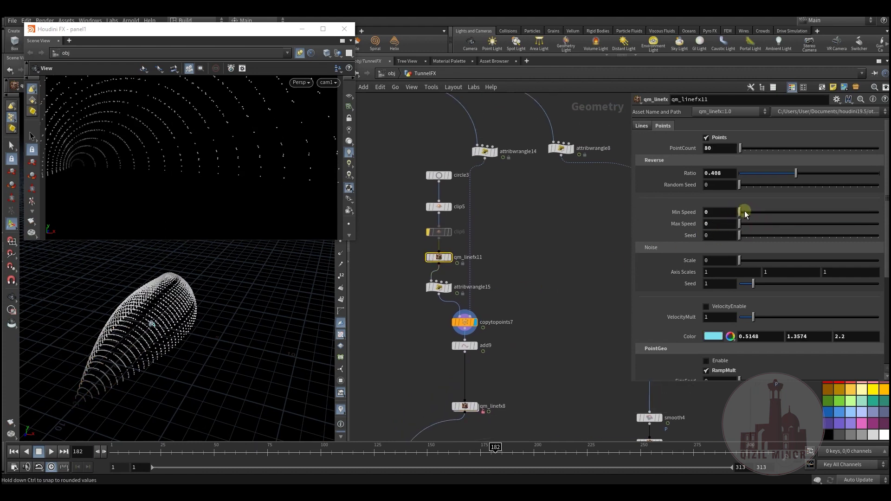
Display and select add9 and scrub the timeline to frame 27 to examine the lines it builds
left_click(476, 347)
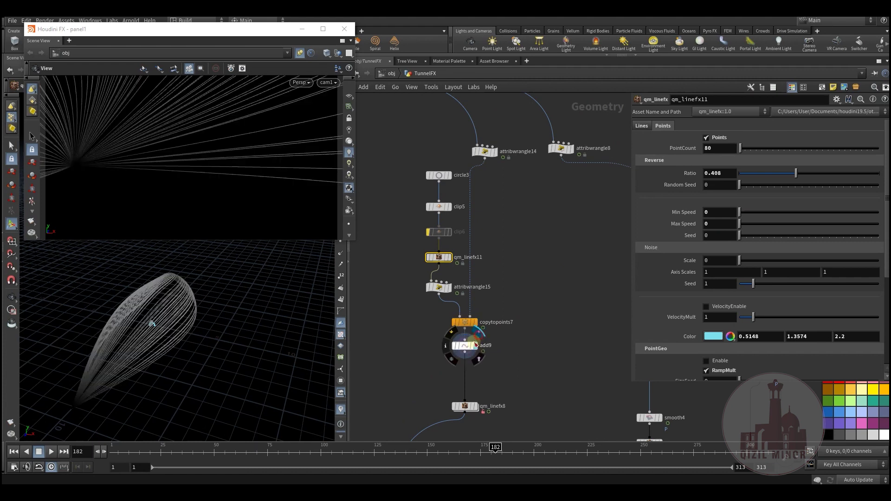
left_click(464, 347)
left_click_drag(188, 454, 165, 447)
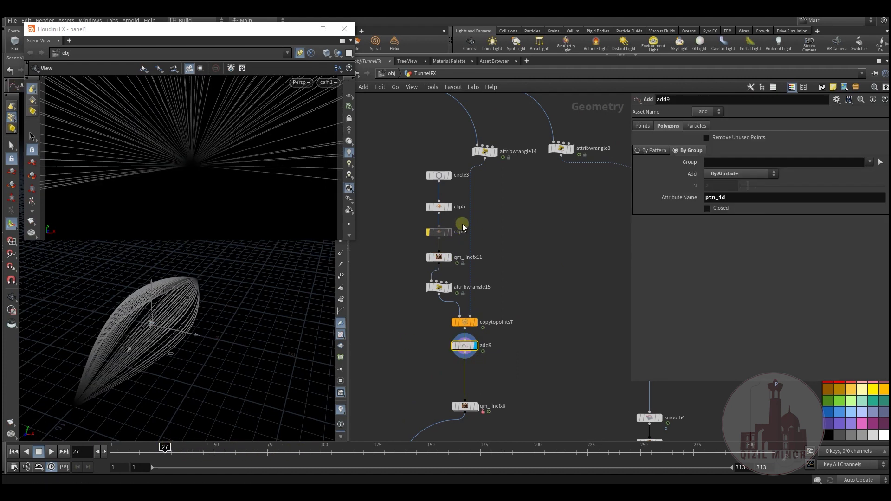
Try qm_linefx11 with Min Speed 0.191 and Max Speed 0.398, scrub to frame 39, and restore both speeds to 0
left_click(440, 262)
left_click(766, 212)
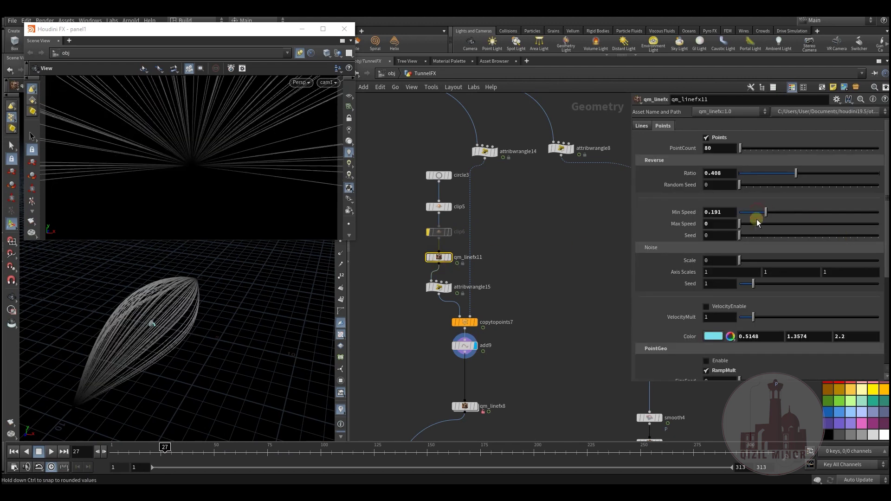
left_click_drag(756, 224, 795, 225)
mouse_move(201, 449)
left_mouse_down()
mouse_move(149, 449)
mouse_move(214, 448)
mouse_move(126, 448)
mouse_move(191, 449)
left_mouse_up()
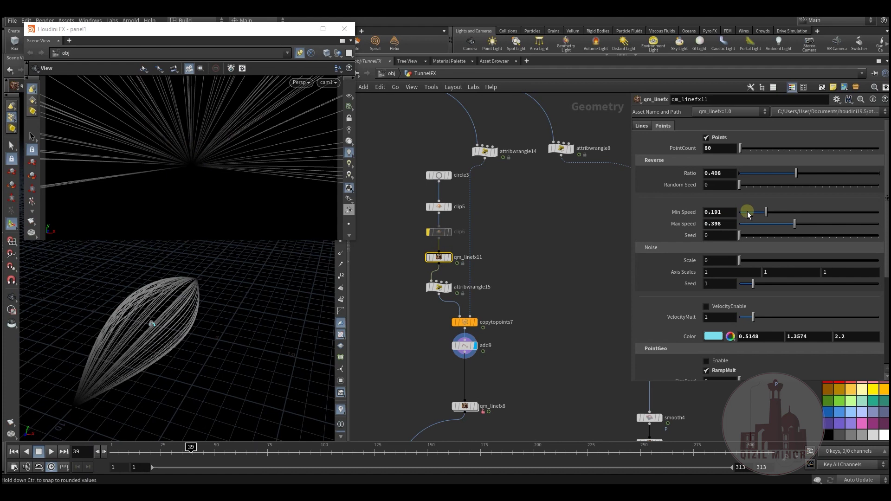
left_click_drag(747, 212, 720, 225)
left_click(714, 245)
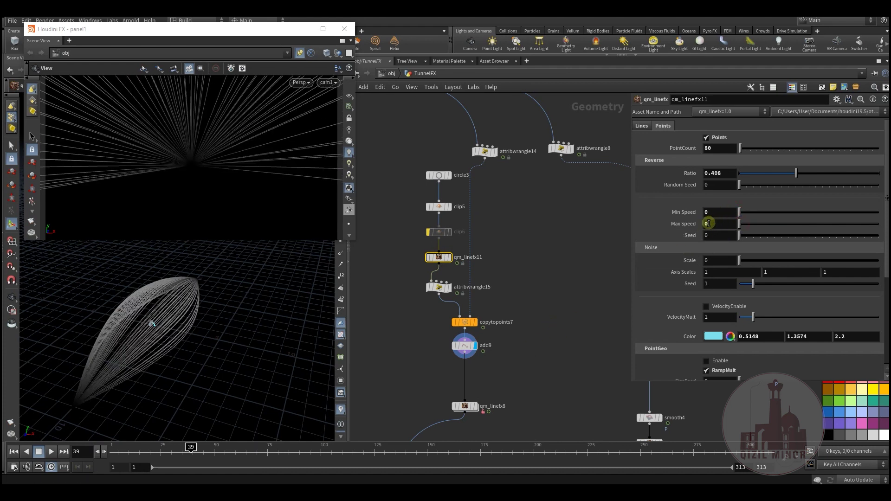
Display and select qm_linefx8 below add9 and scrub the timeline to frame 195 to preview its moving points
middle_click_drag(510, 369, 515, 313)
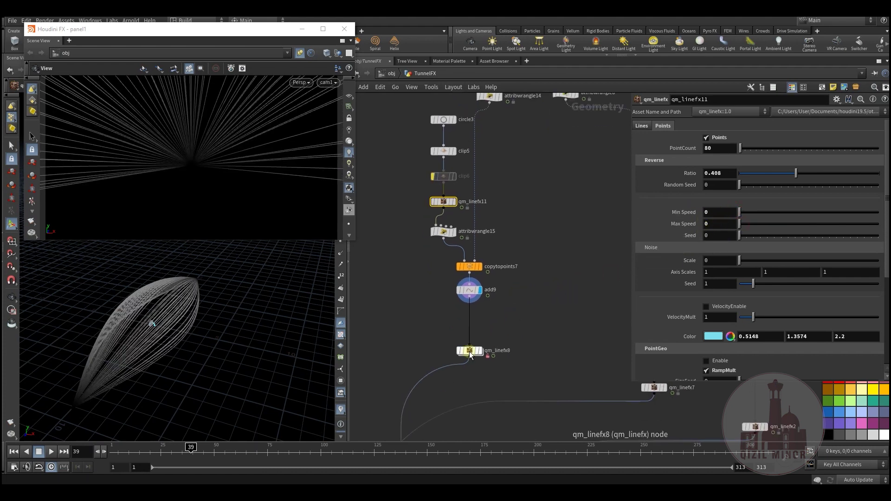
left_click(482, 340)
left_click(471, 352)
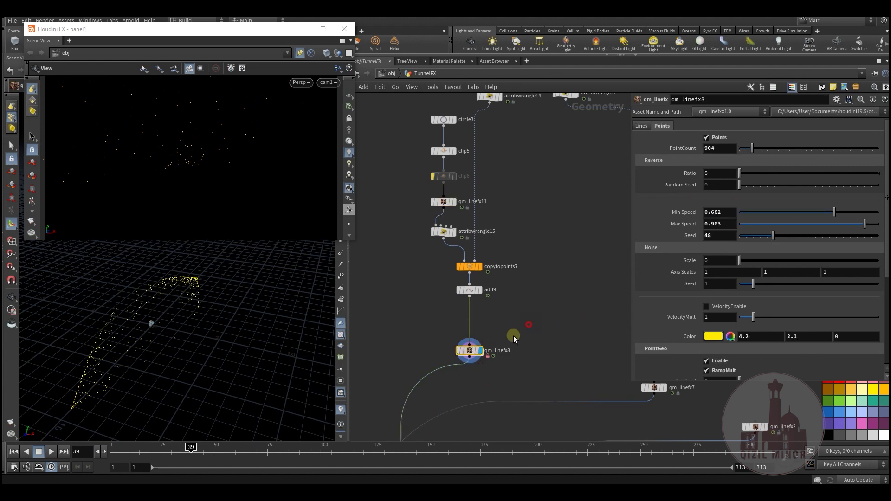
left_click_drag(191, 451, 316, 458)
left_click_drag(341, 459, 525, 457)
Display qm_linefx7 at the end of the circle2 branch, compare it with qm_linefx1, and display qm_linefx7 again
middle_click_drag(528, 374, 440, 389)
left_click(460, 397)
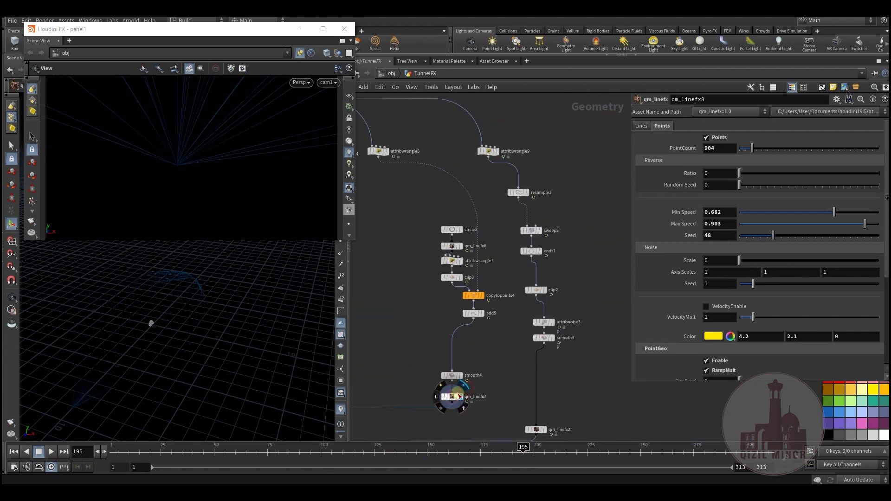
mouse_move(403, 324)
middle_mouse_down()
mouse_move(511, 294)
mouse_move(409, 330)
middle_mouse_up()
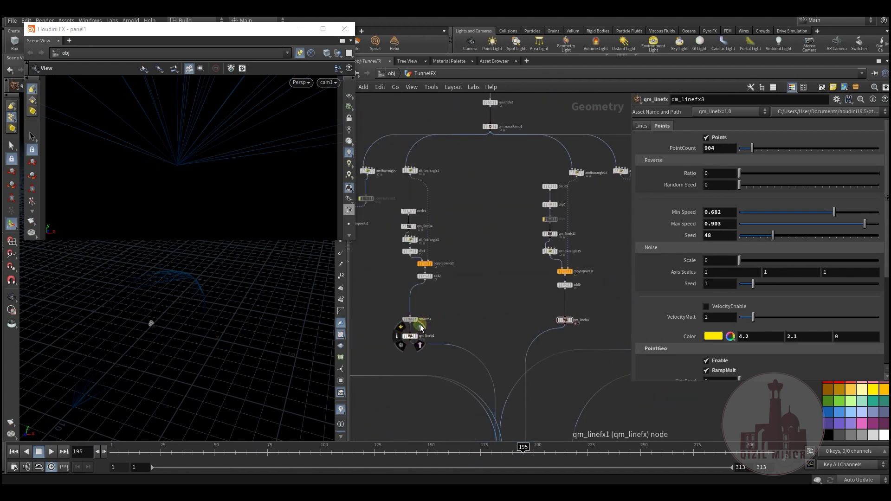
left_click(422, 329)
middle_click_drag(557, 310, 353, 282)
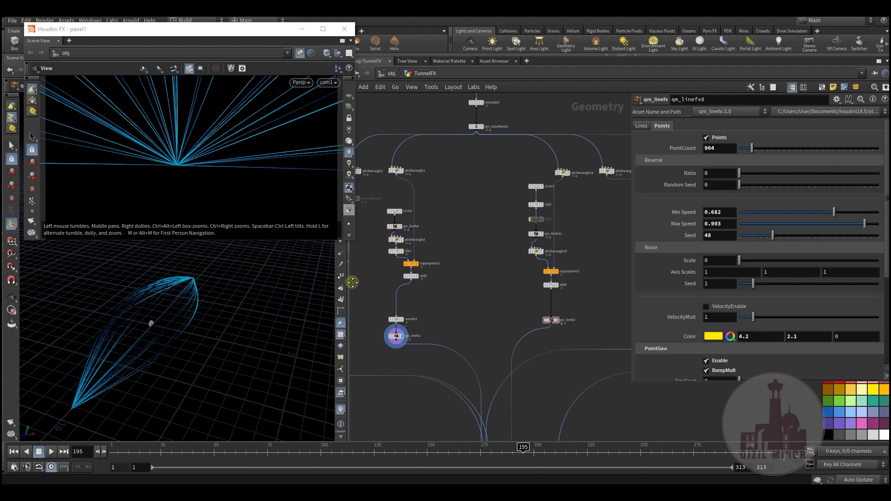
left_click(478, 305)
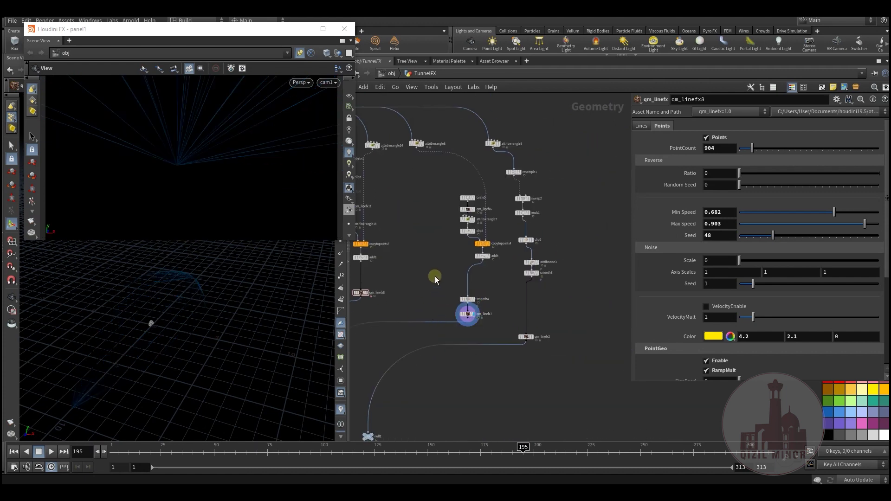
Move on to the sweep2 branch and display its final node, qm_linefx2, to examine its streaks and line settings
middle_click_drag(434, 276, 423, 279)
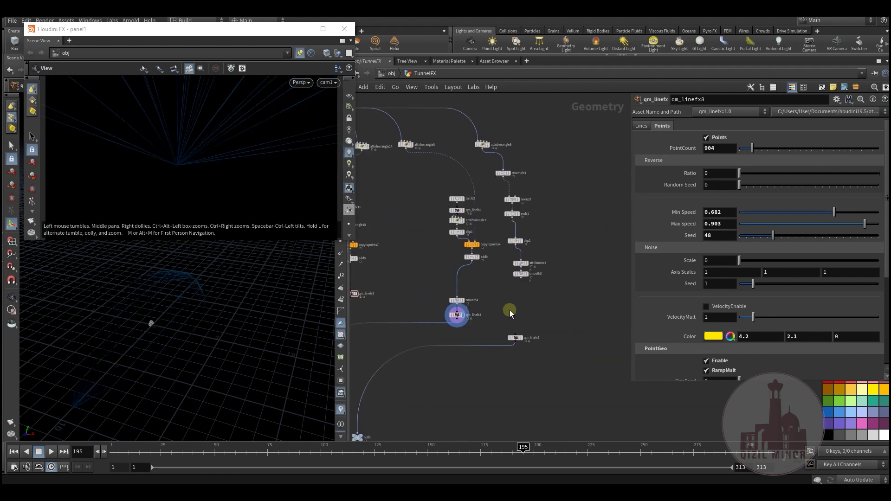
middle_click_drag(508, 310, 488, 293)
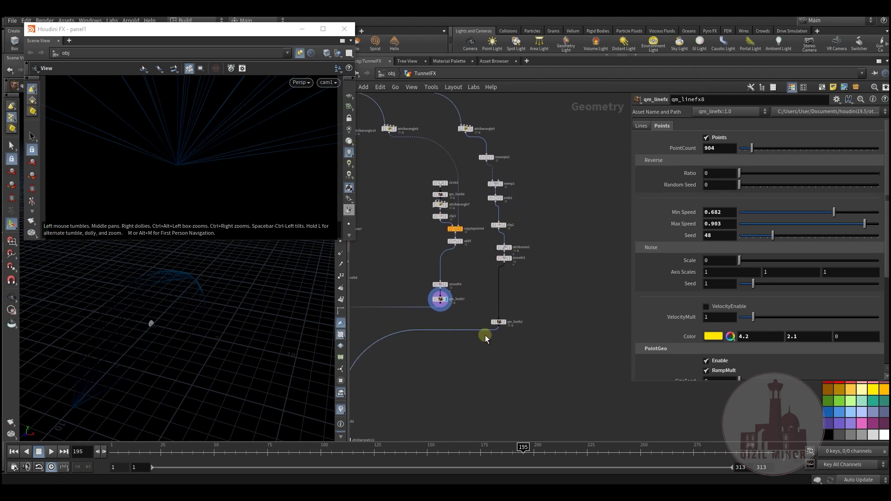
scroll(501, 323, "up", 2)
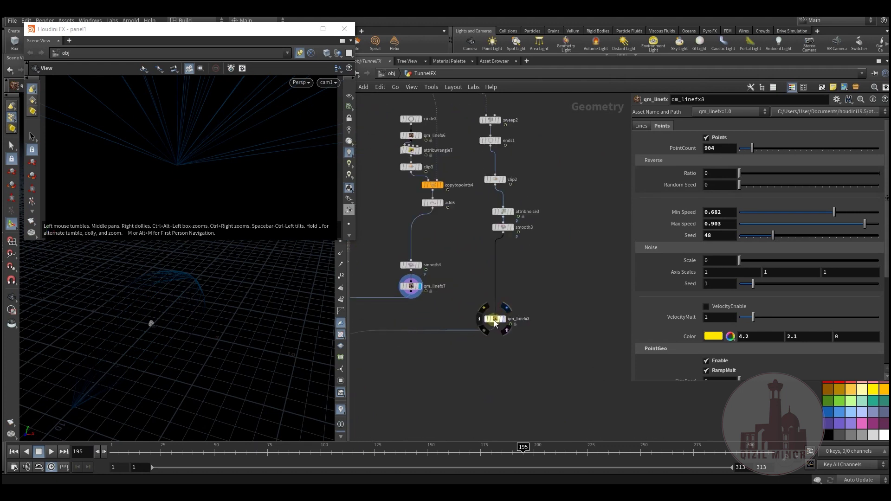
left_click(495, 323)
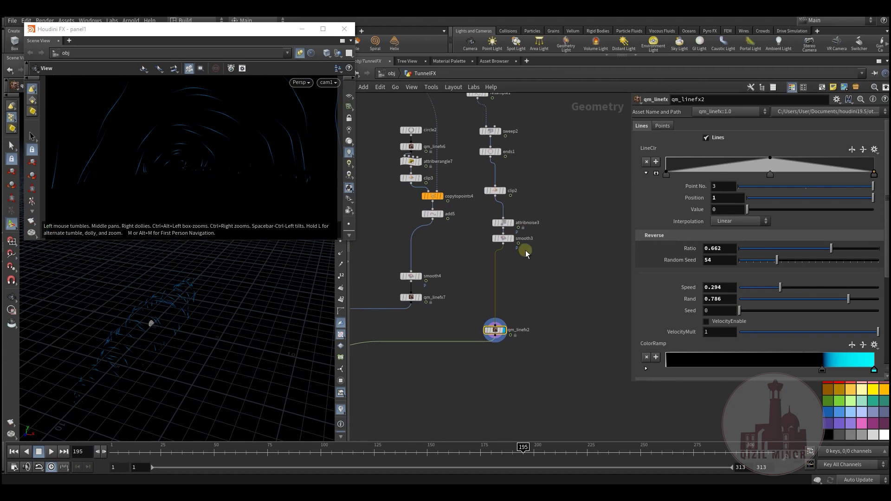
Display resample1, sweep2 and ends1 in order to show how the curve becomes rings along the tunnel
middle_click_drag(544, 263, 548, 361)
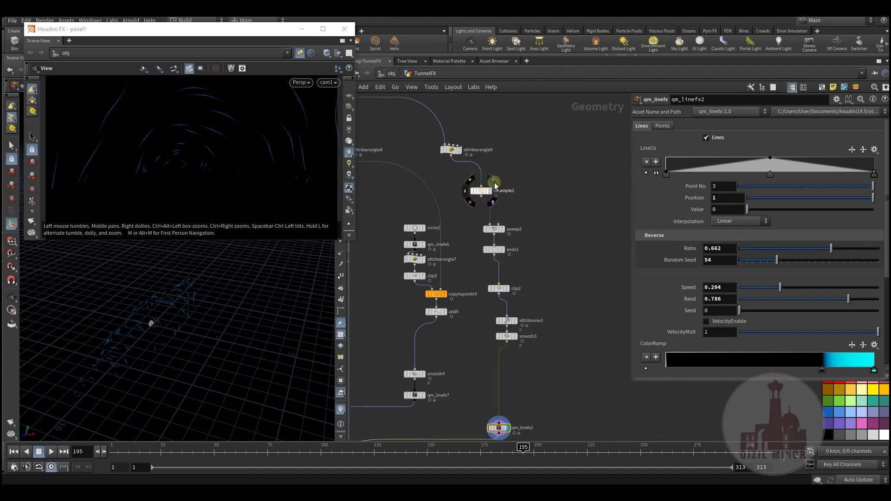
left_click(494, 181)
left_click(484, 192)
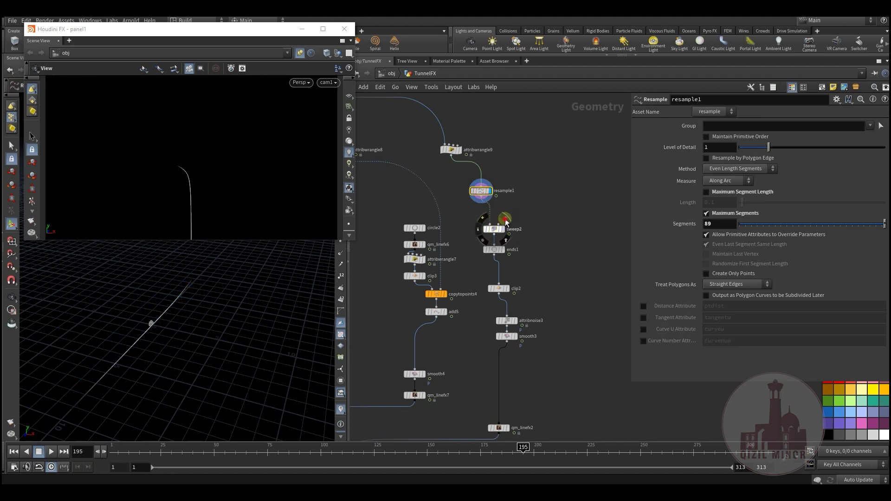
left_click(505, 219)
left_click(494, 229)
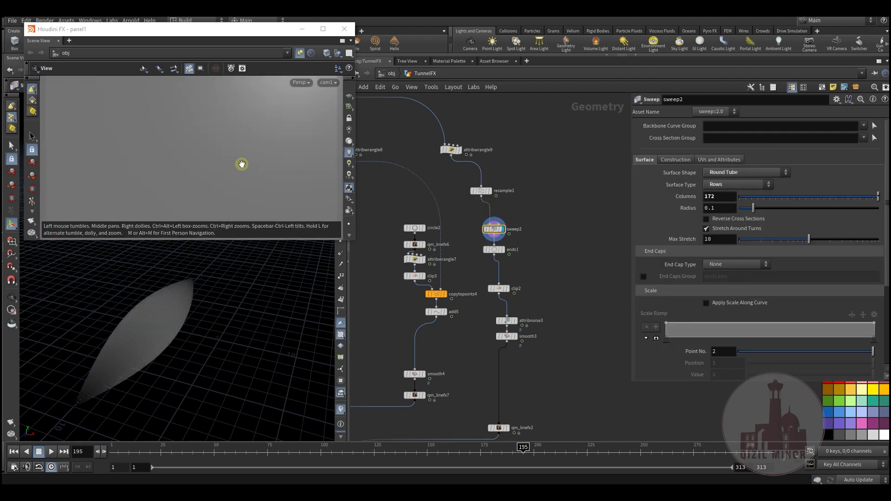
left_click(503, 250)
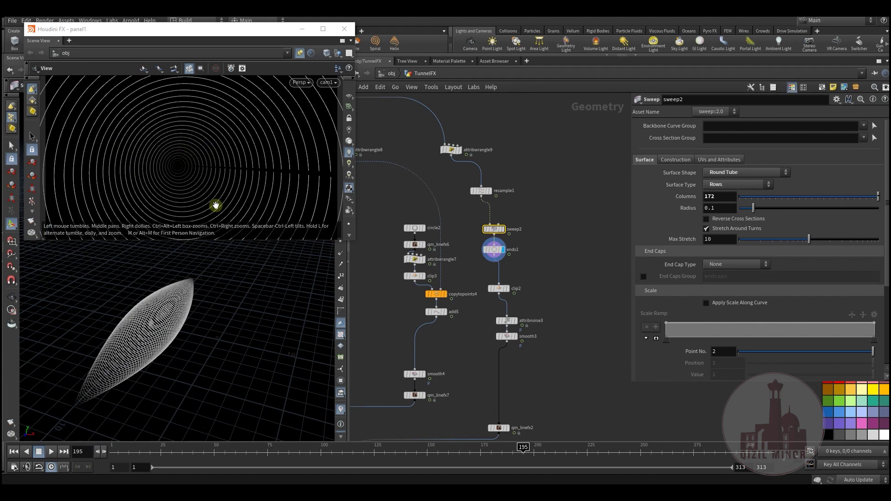
Follow the branch down to qm_linefx2, display it and scrub the timeline to preview the ring streaks
middle_click_drag(479, 340, 464, 208)
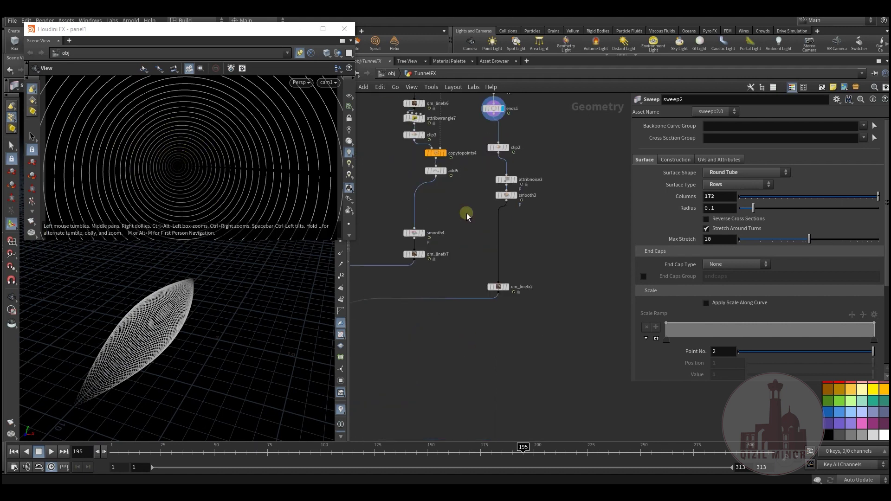
left_click(497, 286)
left_click(498, 285)
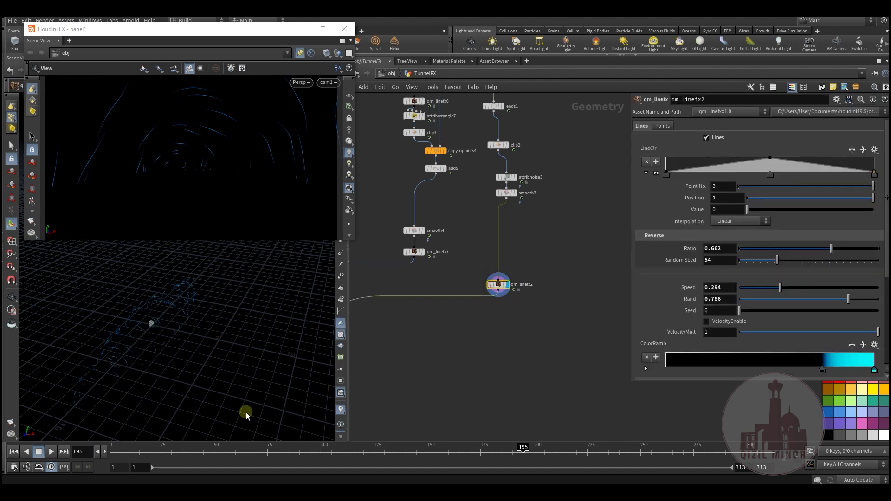
mouse_move(207, 452)
left_mouse_down()
mouse_move(175, 452)
mouse_move(478, 469)
mouse_move(286, 462)
mouse_move(297, 457)
left_mouse_up()
Display merge1 and examine which qm_linefx branches feed into it
middle_click_drag(369, 341, 492, 290)
scroll(492, 290, "down", 1)
scroll(493, 292, "down", 1)
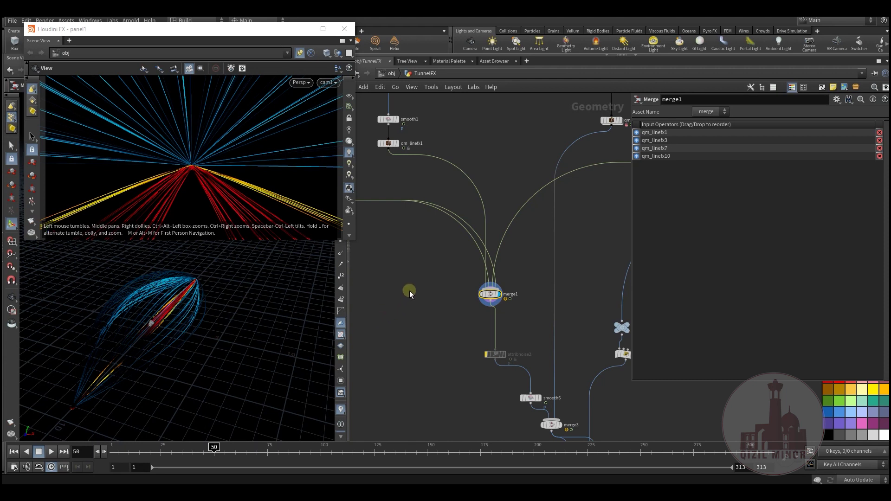
middle_click_drag(398, 267, 508, 339)
scroll(432, 320, "down", 1)
scroll(453, 336, "down", 3)
middle_click_drag(486, 285, 492, 295)
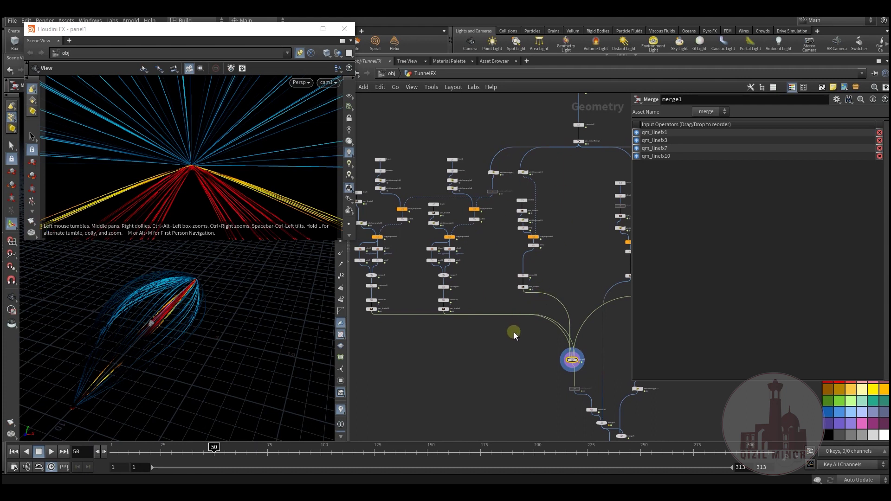
Select qm_linefx1 to examine its line settings and follow its connection down to merge1
scroll(483, 334, "up", 2)
scroll(498, 285, "up", 3)
left_click_drag(476, 293, 531, 270)
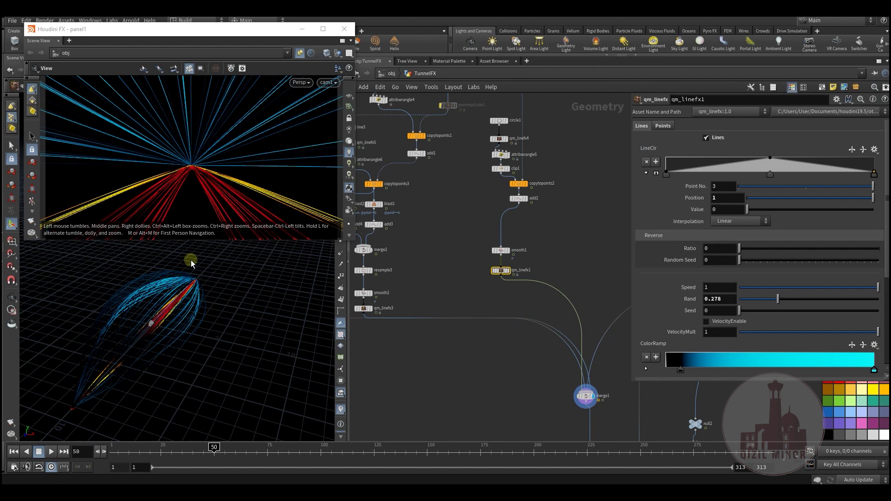
middle_click_drag(452, 336, 395, 287)
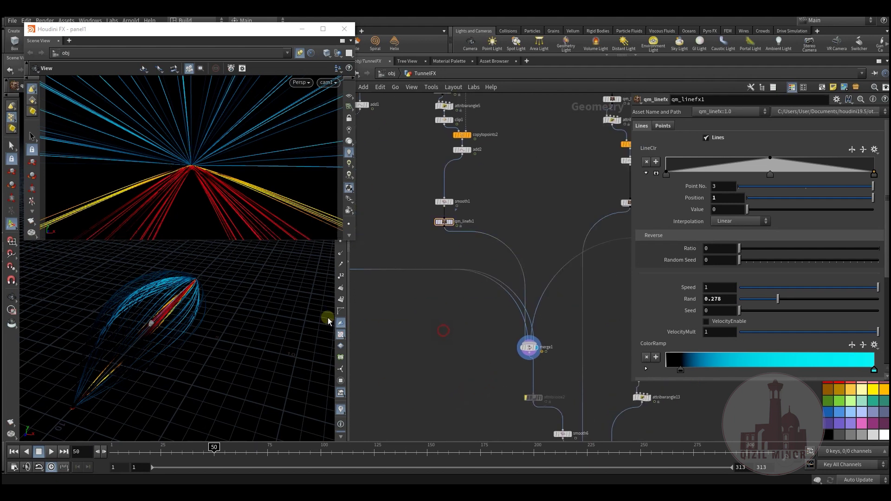
Follow the network from merge1 down to smooth6 and the merge nodes below it
middle_click_drag(484, 370, 457, 342)
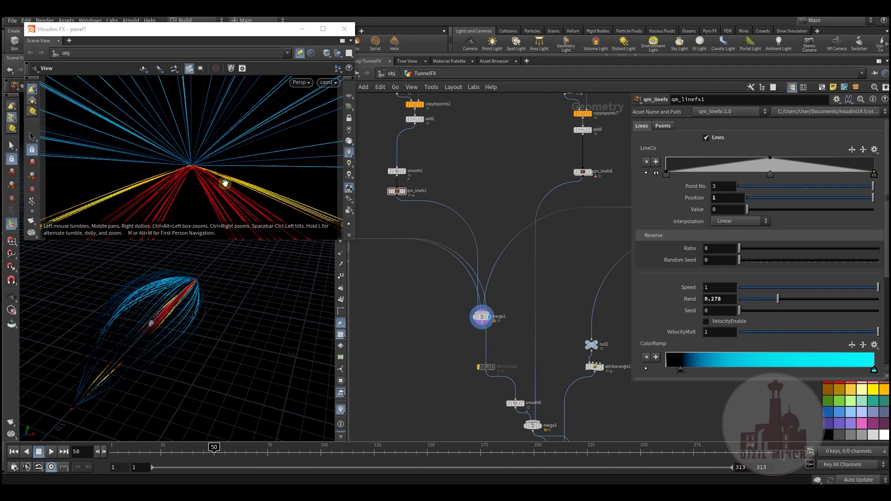
left_click(214, 163)
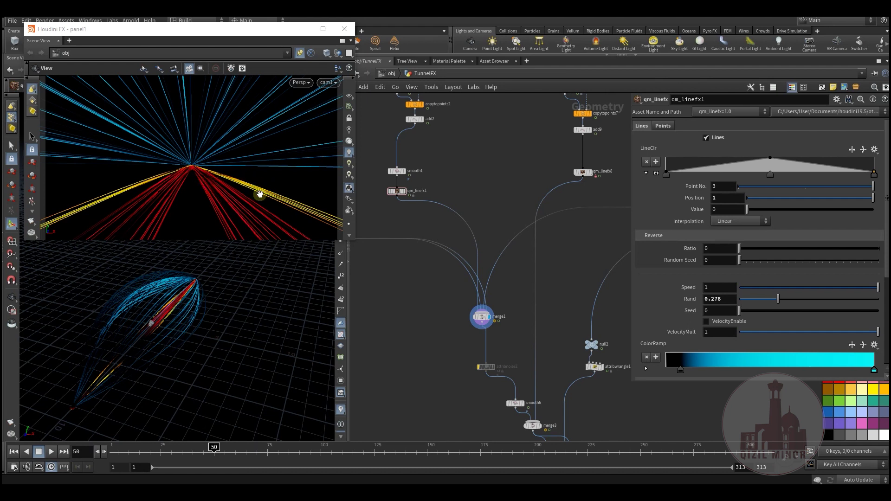
middle_click_drag(468, 341, 426, 294)
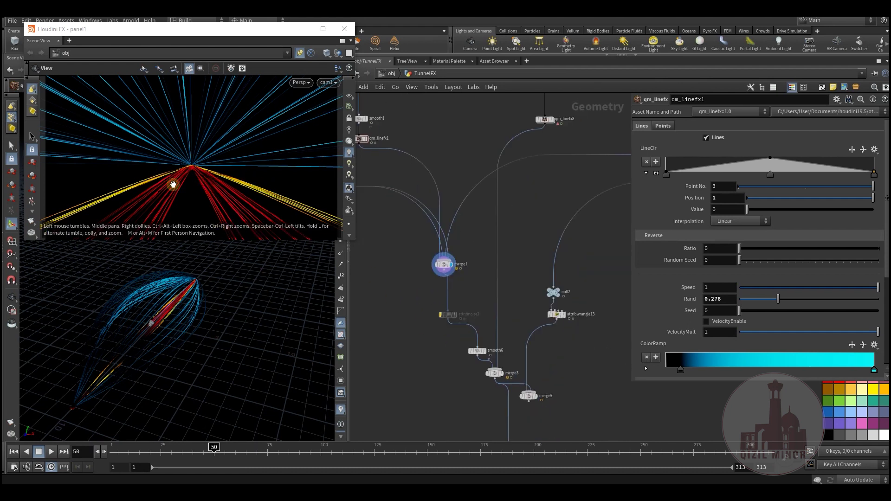
Examine the merged tunnel streaks from several angles in the perspective view and scrub the timeline to preview their motion
left_click_drag(201, 310, 109, 359)
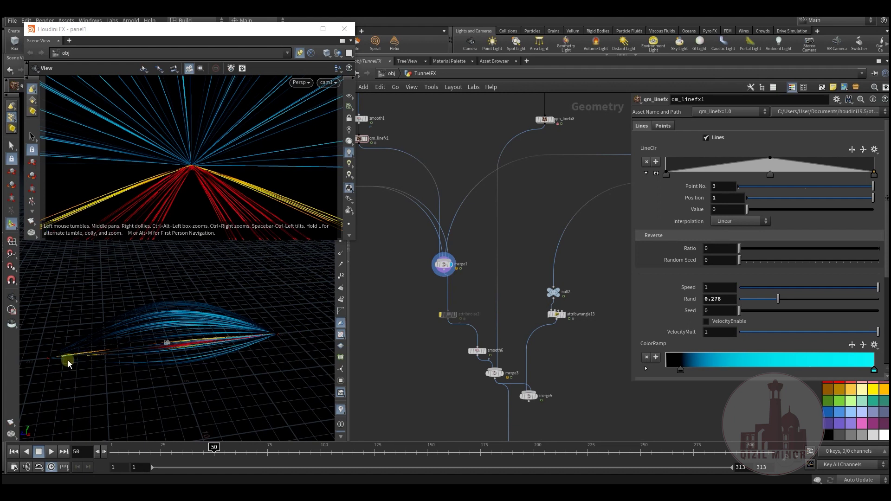
left_click_drag(55, 357, 119, 338)
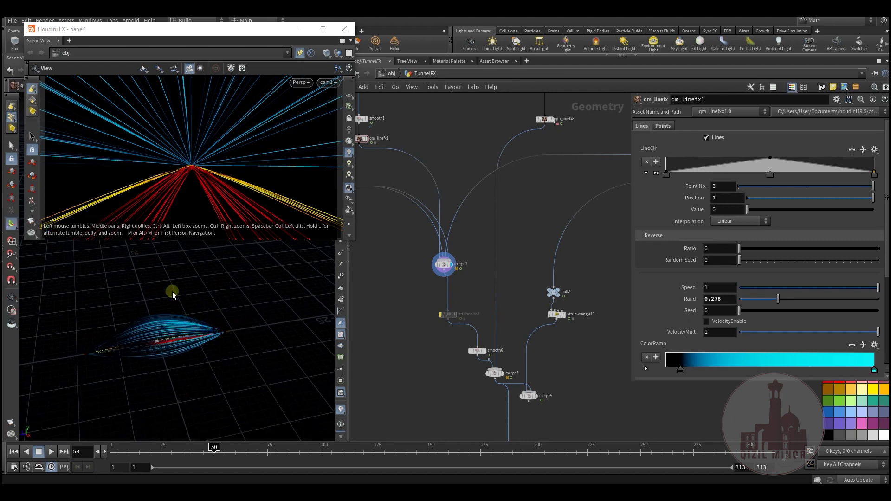
left_click_drag(130, 369, 130, 327)
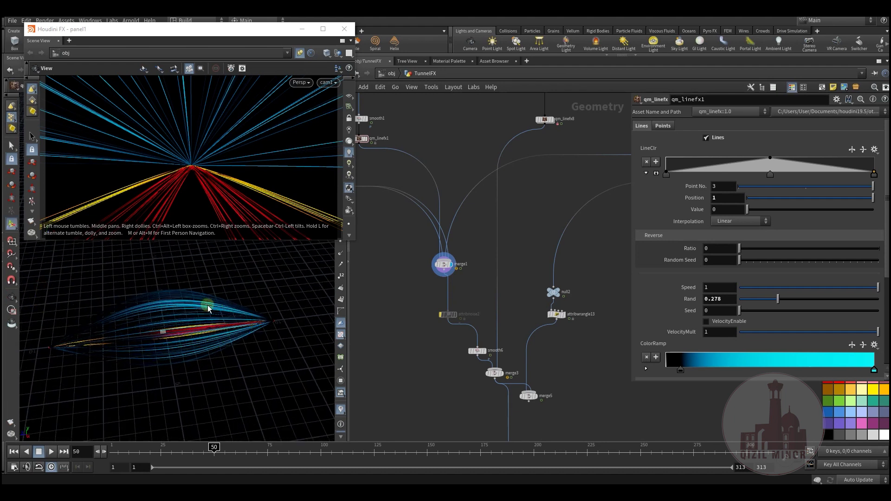
left_click_drag(193, 340, 203, 328)
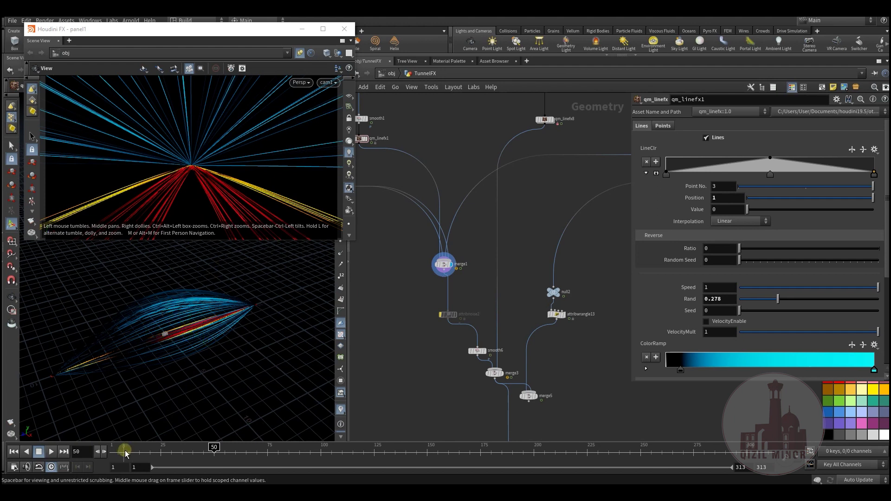
left_click_drag(145, 452, 394, 470)
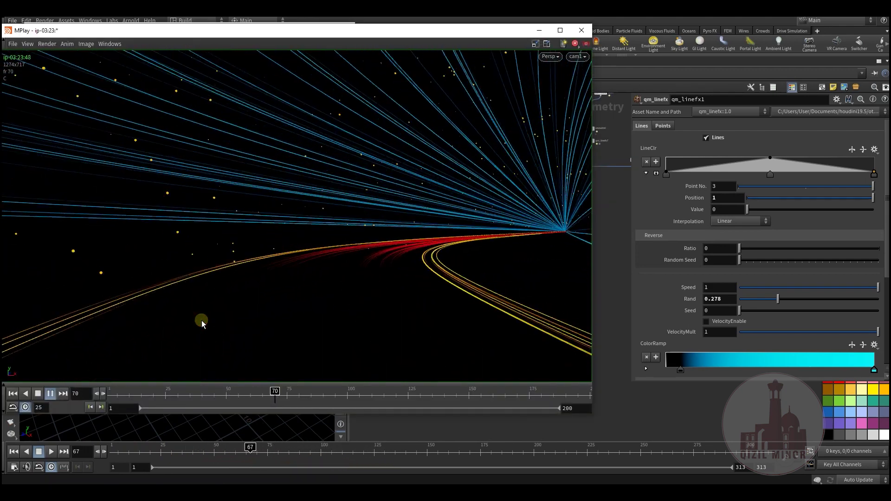